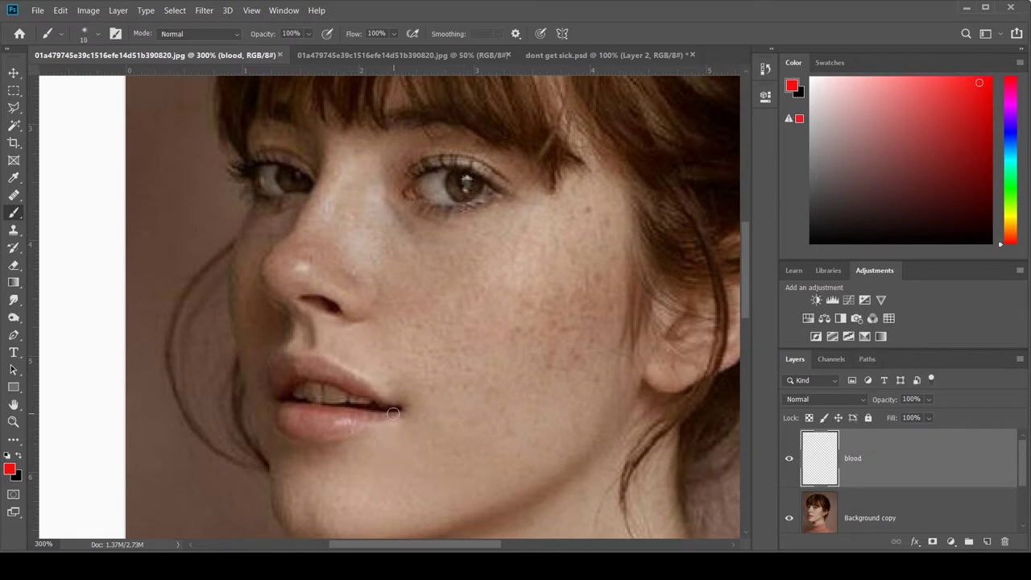
Paint two soft red streaks on the blood layer, one running down from the mouth corner and one down from beneath the far eye
{"action": "left_click_drag", "start_coordinate": [393, 412], "coordinate": [395, 481]}
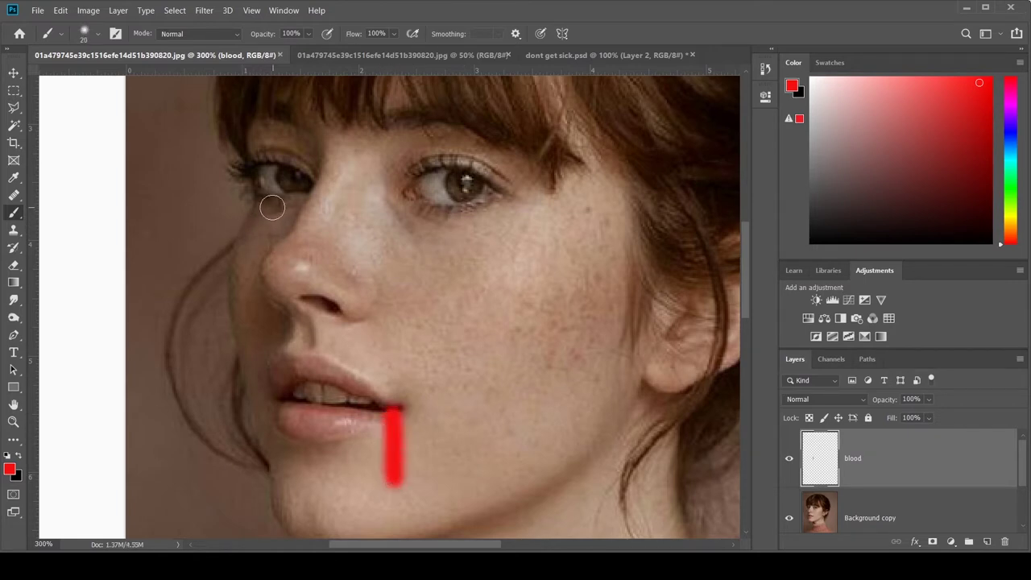
{"action": "left_click_drag", "start_coordinate": [272, 207], "coordinate": [261, 227]}
{"action": "key", "text": "bracketleft"}
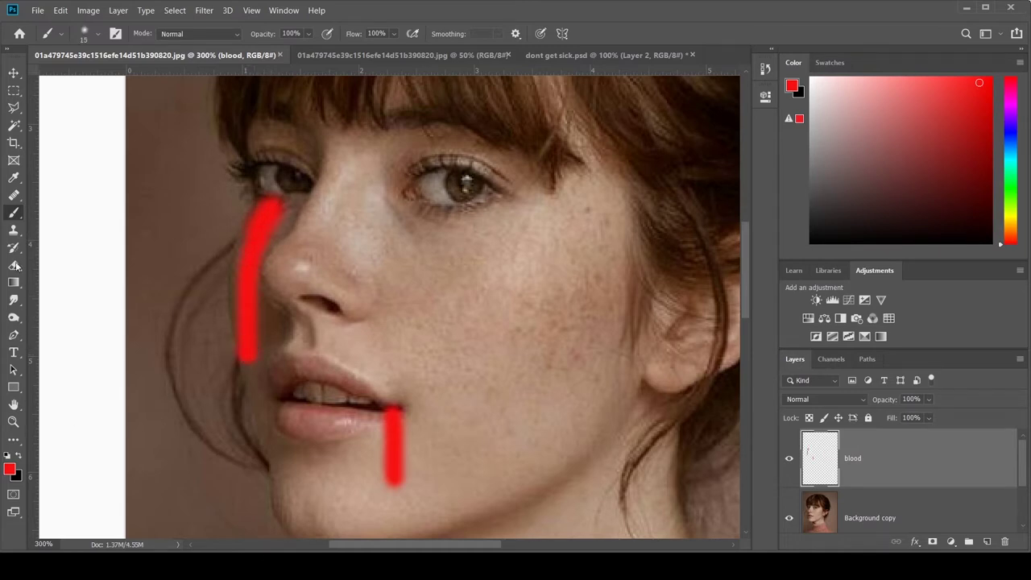
Smudge the mouth-corner streak with a 30 px brush, stretching it down to the jawline and blending its upper end
{"action": "left_click", "coordinate": [13, 298]}
{"action": "left_click_drag", "start_coordinate": [392, 447], "coordinate": [396, 360]}
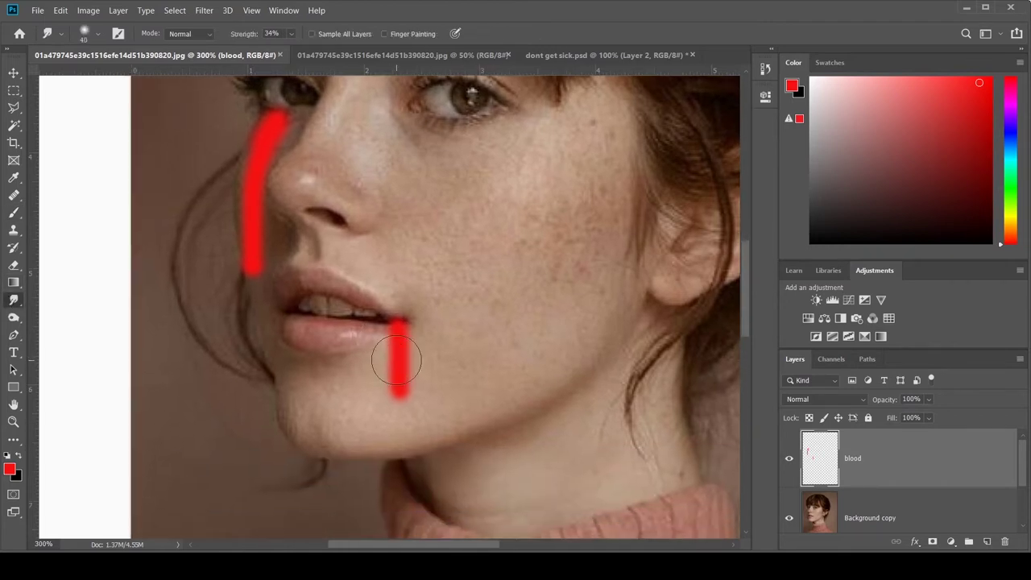
{"action": "key", "text": "bracketleft"}
{"action": "mouse_move", "coordinate": [400, 389]}
{"action": "left_mouse_down"}
{"action": "mouse_move", "coordinate": [400, 421]}
{"action": "mouse_move", "coordinate": [400, 380]}
{"action": "mouse_move", "coordinate": [402, 471]}
{"action": "left_mouse_up"}
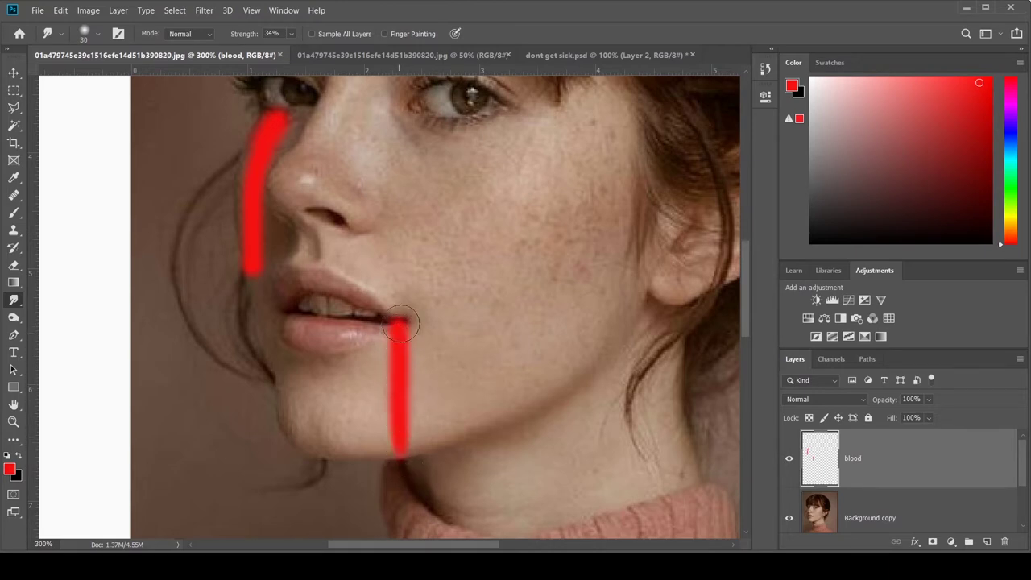
{"action": "left_click_drag", "start_coordinate": [401, 323], "coordinate": [400, 318]}
{"action": "left_click_drag", "start_coordinate": [402, 367], "coordinate": [404, 431]}
Smudge both ends of the streak beneath the far eye and set the blood layer's blend mode to Multiply
{"action": "left_click_drag", "start_coordinate": [307, 291], "coordinate": [383, 393]}
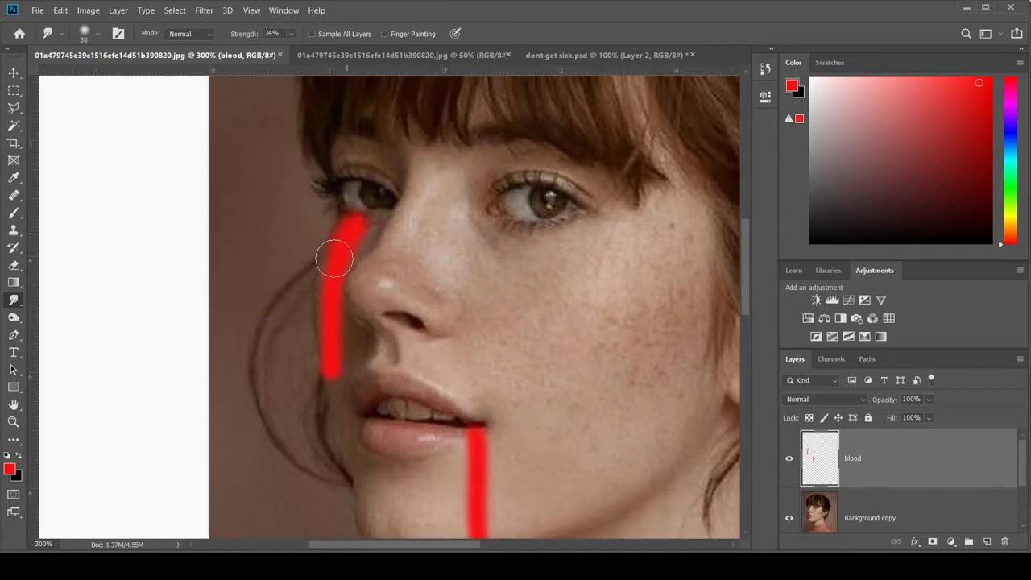
{"action": "left_click_drag", "start_coordinate": [329, 352], "coordinate": [329, 380]}
{"action": "mouse_move", "coordinate": [342, 216]}
{"action": "left_mouse_down"}
{"action": "mouse_move", "coordinate": [334, 226]}
{"action": "mouse_move", "coordinate": [349, 226]}
{"action": "mouse_move", "coordinate": [365, 194]}
{"action": "left_mouse_up"}
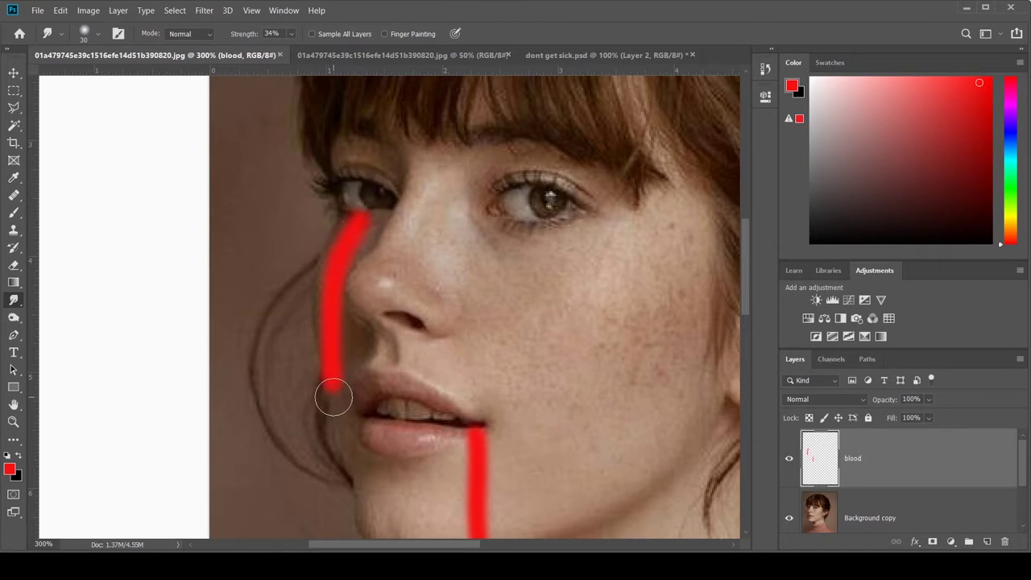
{"action": "key", "text": "shift+alt+m"}
{"action": "mouse_move", "coordinate": [543, 435]}
{"action": "left_mouse_down"}
{"action": "mouse_move", "coordinate": [534, 302]}
{"action": "mouse_move", "coordinate": [568, 442]}
{"action": "left_mouse_up"}
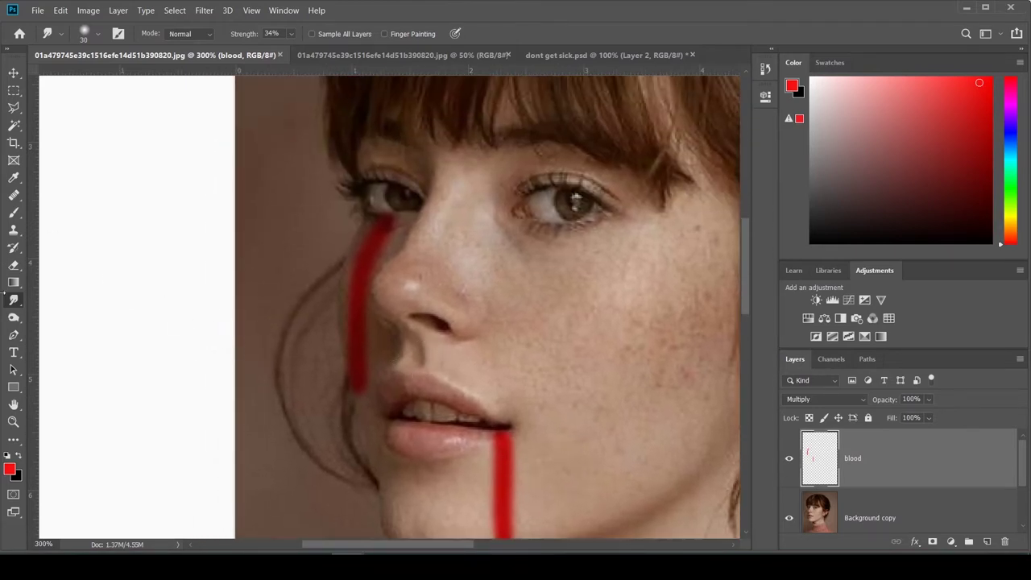
Warp the streak beneath the far eye with the Liquify filter so it bends and extends along the cheek's contour
{"action": "left_click", "coordinate": [205, 11]}
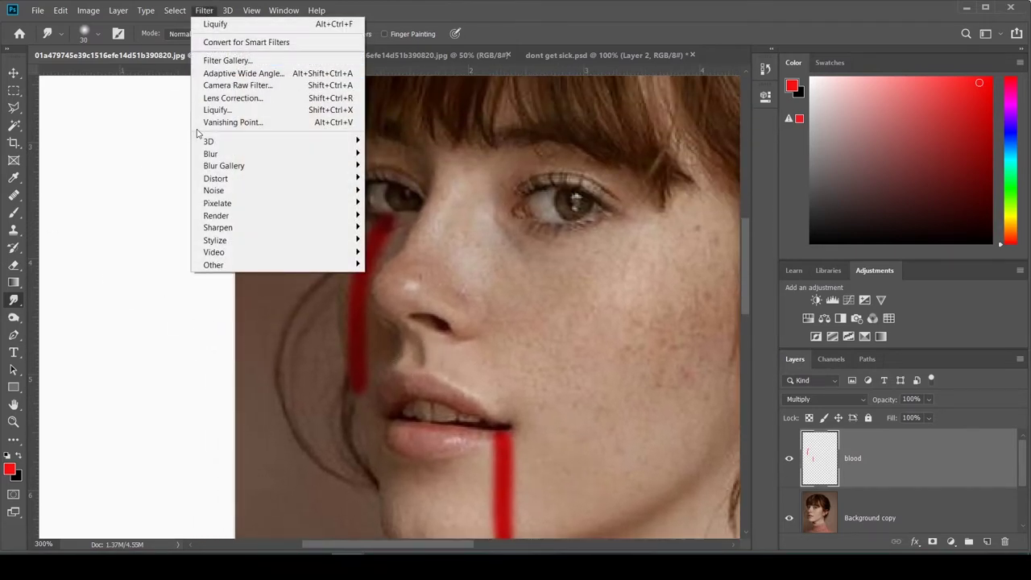
{"action": "left_click", "coordinate": [214, 110]}
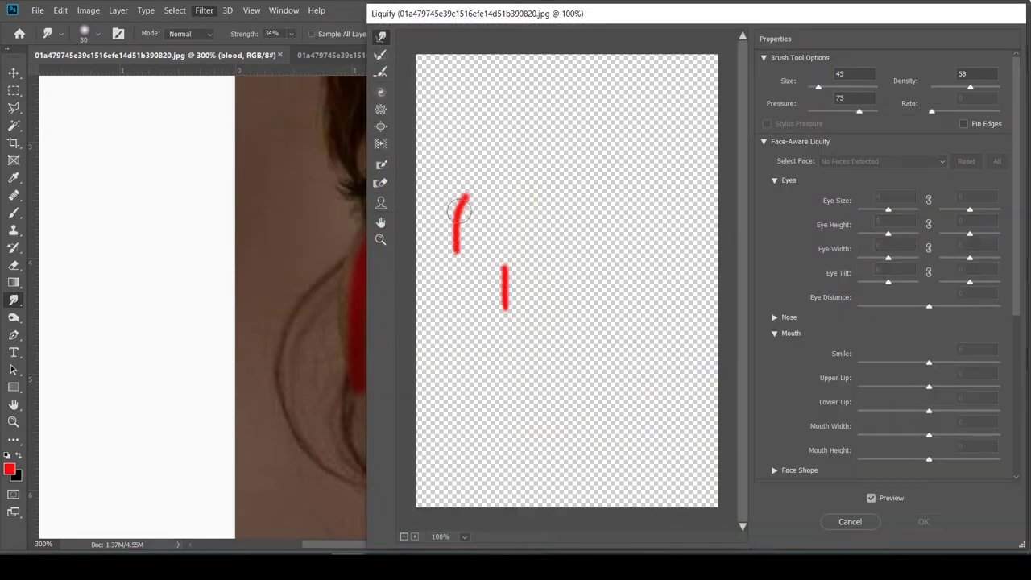
{"action": "left_click_drag", "start_coordinate": [459, 211], "coordinate": [457, 253]}
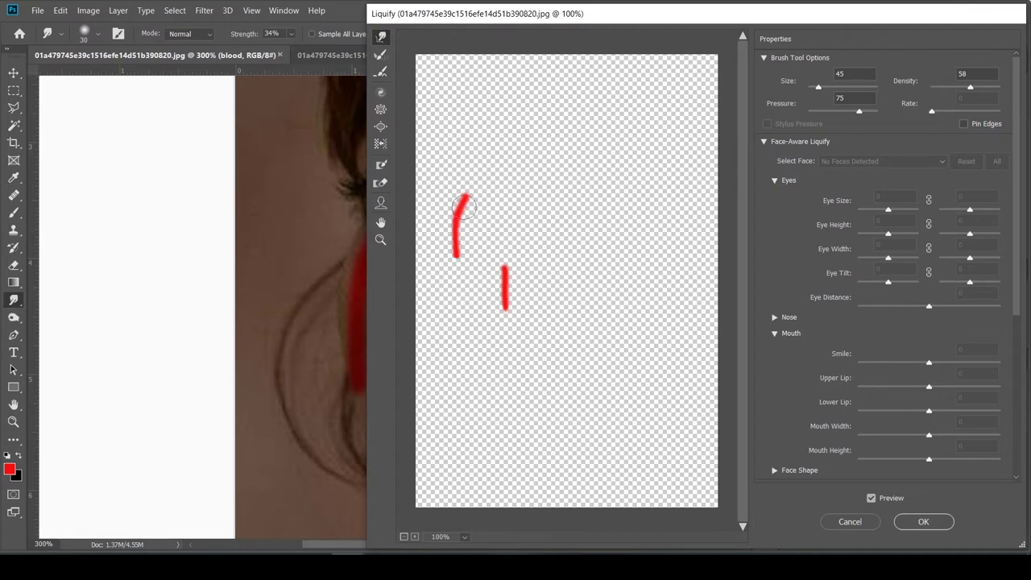
{"action": "left_click_drag", "start_coordinate": [463, 204], "coordinate": [452, 256]}
{"action": "left_click", "coordinate": [923, 521]}
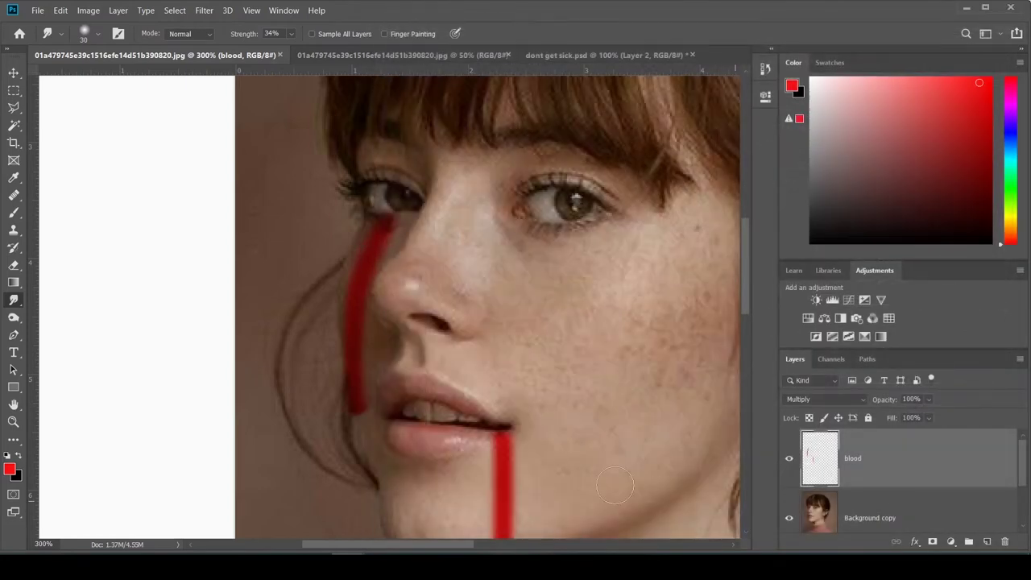
Smudge the streak beneath the far eye further, tapering its tip beside the mouth and pulling its upper end into the lower eyelid
{"action": "left_click_drag", "start_coordinate": [522, 440], "coordinate": [535, 396]}
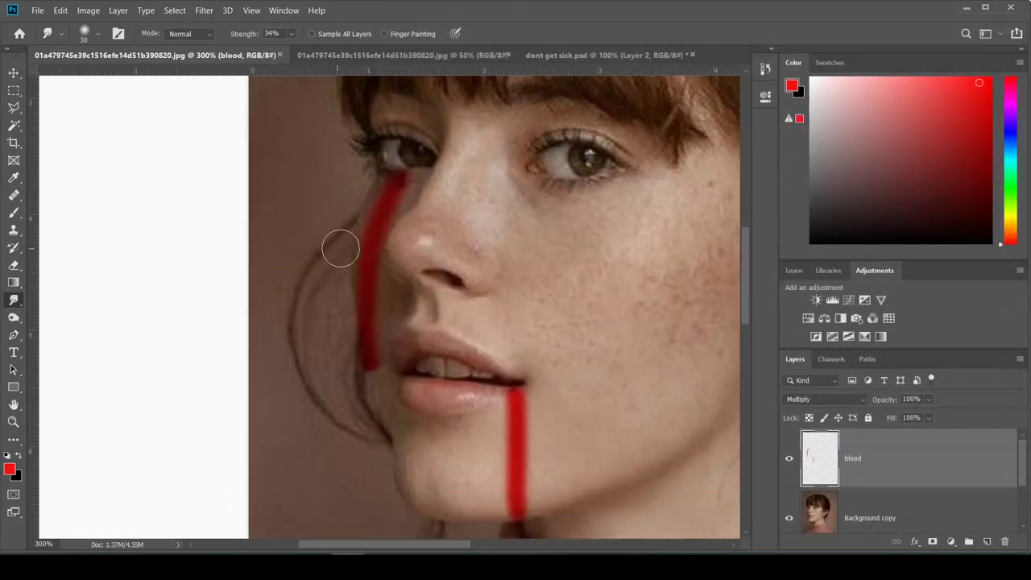
{"action": "left_click_drag", "start_coordinate": [370, 209], "coordinate": [397, 181]}
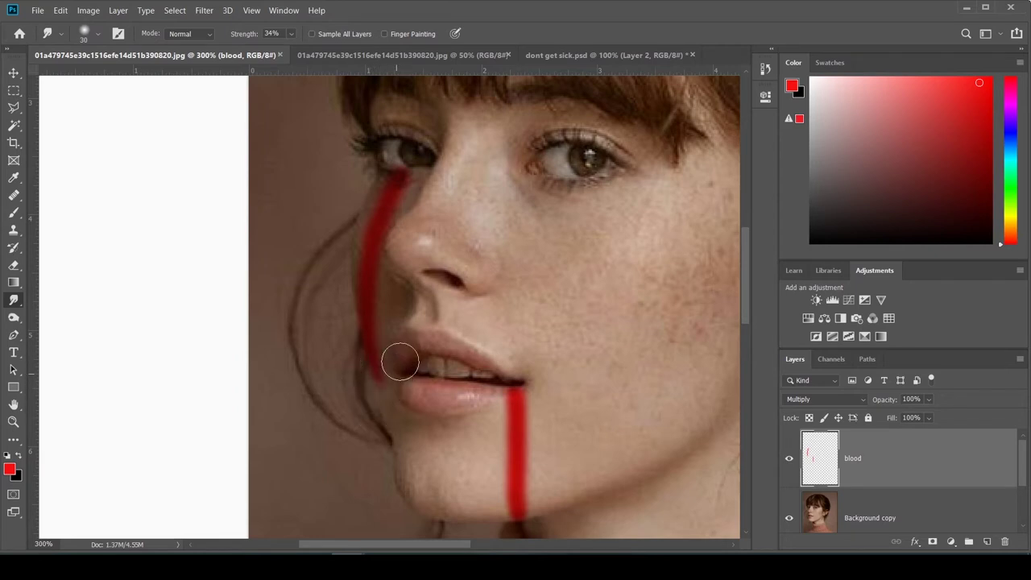
{"action": "mouse_move", "coordinate": [443, 502]}
{"action": "left_mouse_down"}
{"action": "mouse_move", "coordinate": [450, 457]}
{"action": "mouse_move", "coordinate": [469, 518]}
{"action": "left_mouse_up"}
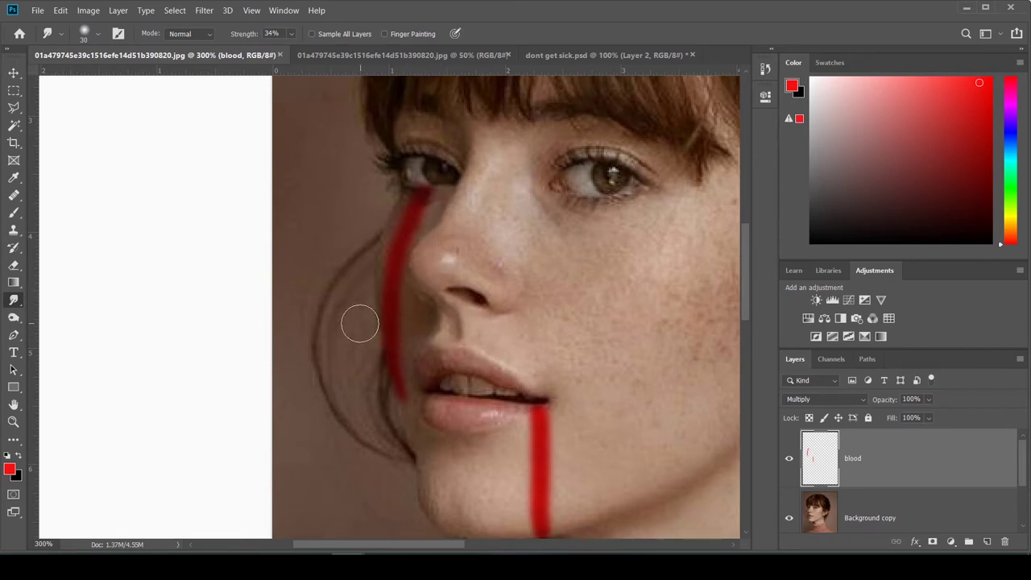
{"action": "left_click_drag", "start_coordinate": [573, 449], "coordinate": [556, 315]}
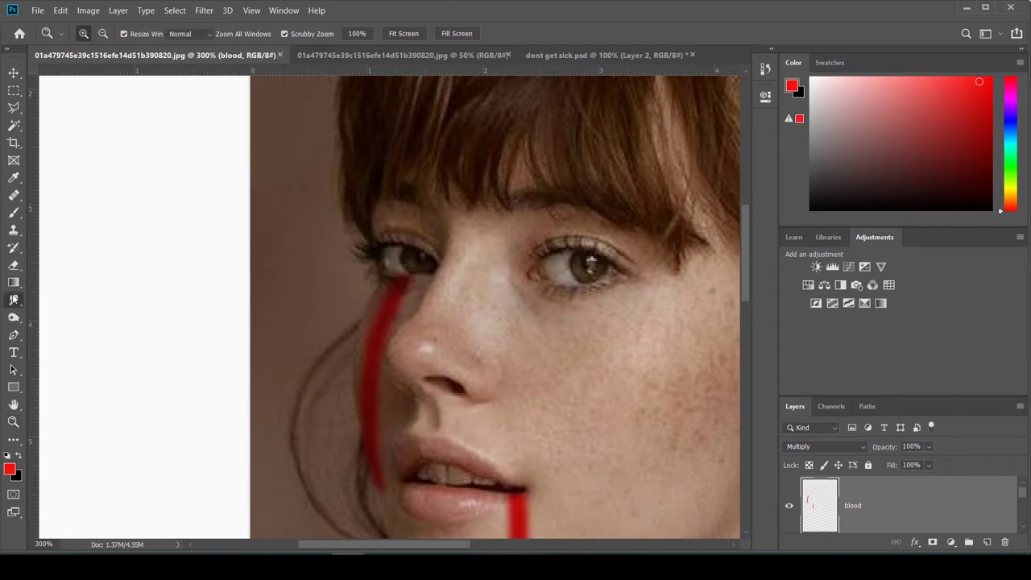
{"action": "left_click", "coordinate": [13, 299]}
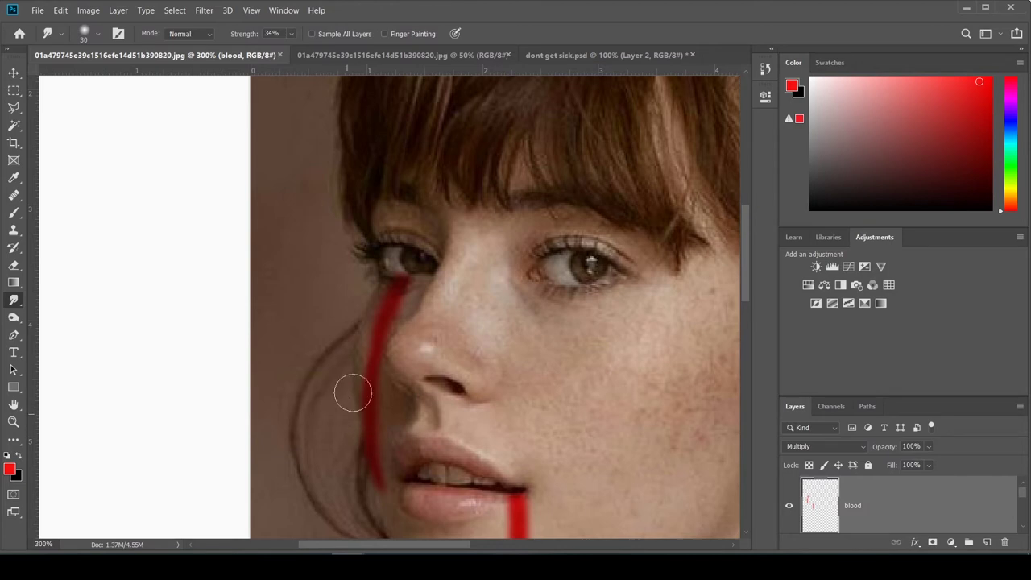
{"action": "mouse_move", "coordinate": [387, 290]}
{"action": "left_mouse_down"}
{"action": "mouse_move", "coordinate": [407, 245]}
{"action": "mouse_move", "coordinate": [404, 253]}
{"action": "left_mouse_up"}
{"action": "left_click_drag", "start_coordinate": [392, 524], "coordinate": [416, 426]}
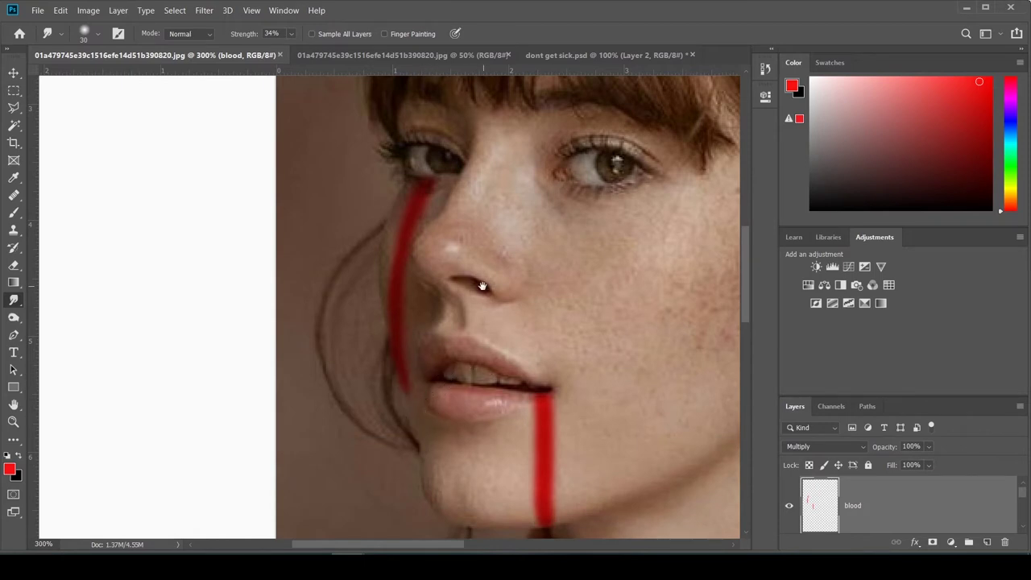
{"action": "left_click_drag", "start_coordinate": [481, 285], "coordinate": [499, 345]}
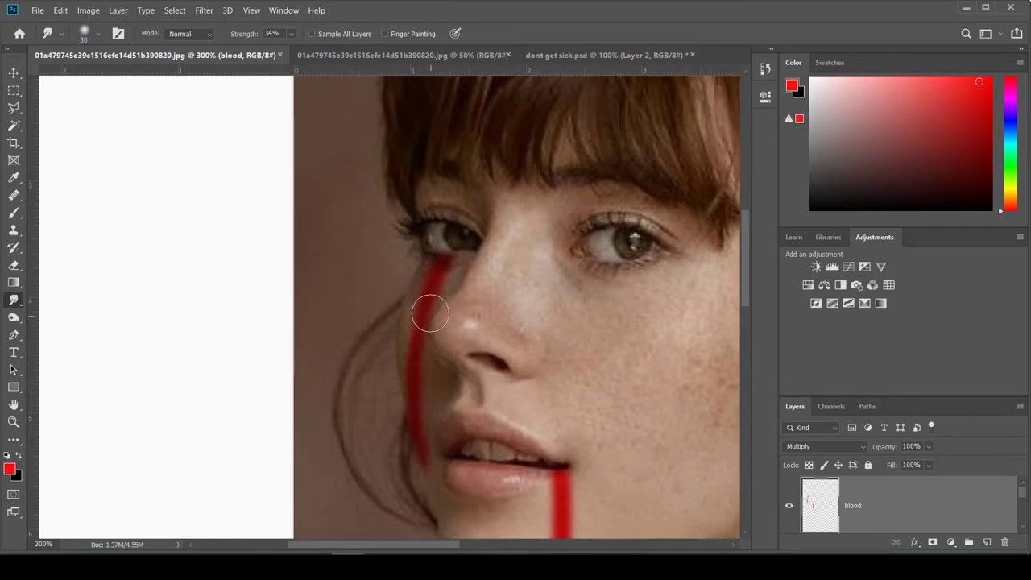
{"action": "left_click_drag", "start_coordinate": [507, 431], "coordinate": [463, 260]}
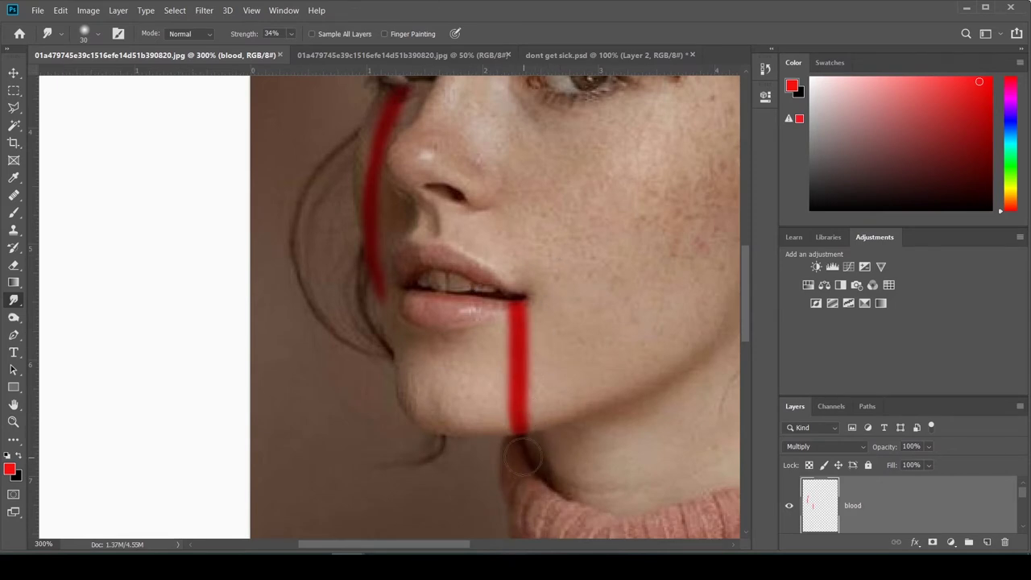
{"action": "left_click_drag", "start_coordinate": [571, 299], "coordinate": [585, 548]}
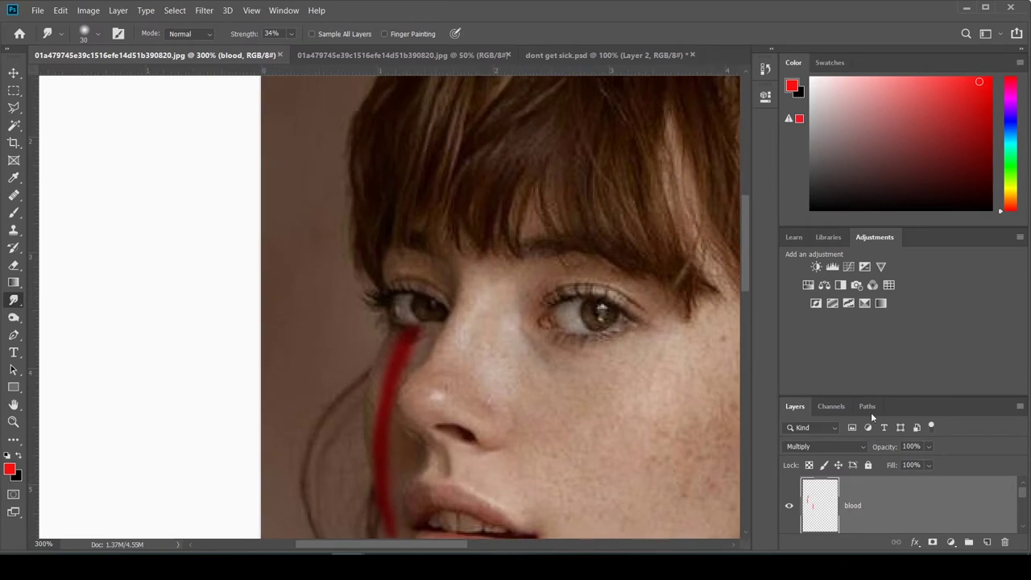
Create a new layer above the blood layer, name it "eyes" and make it the active layer
{"action": "left_click_drag", "start_coordinate": [902, 395], "coordinate": [893, 321]}
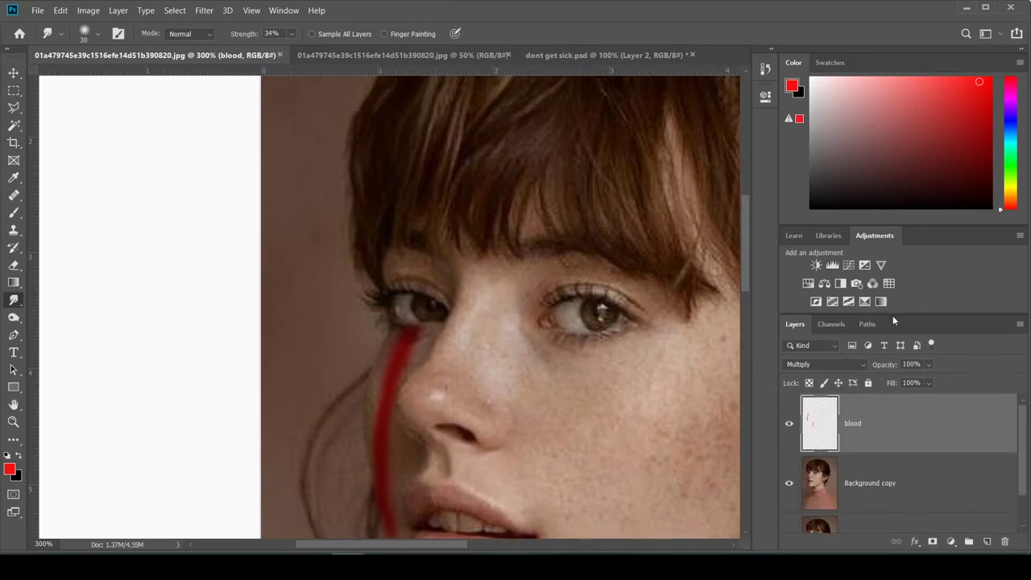
{"action": "left_click", "coordinate": [985, 540]}
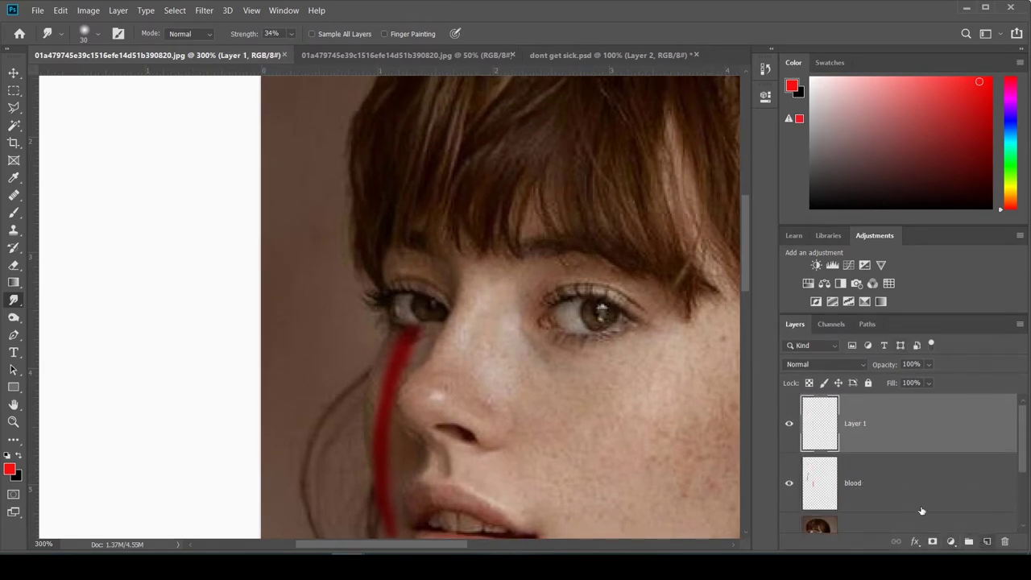
{"action": "double_click", "coordinate": [855, 424]}
{"action": "type", "text": "eyes"}
{"action": "left_click", "coordinate": [901, 464]}
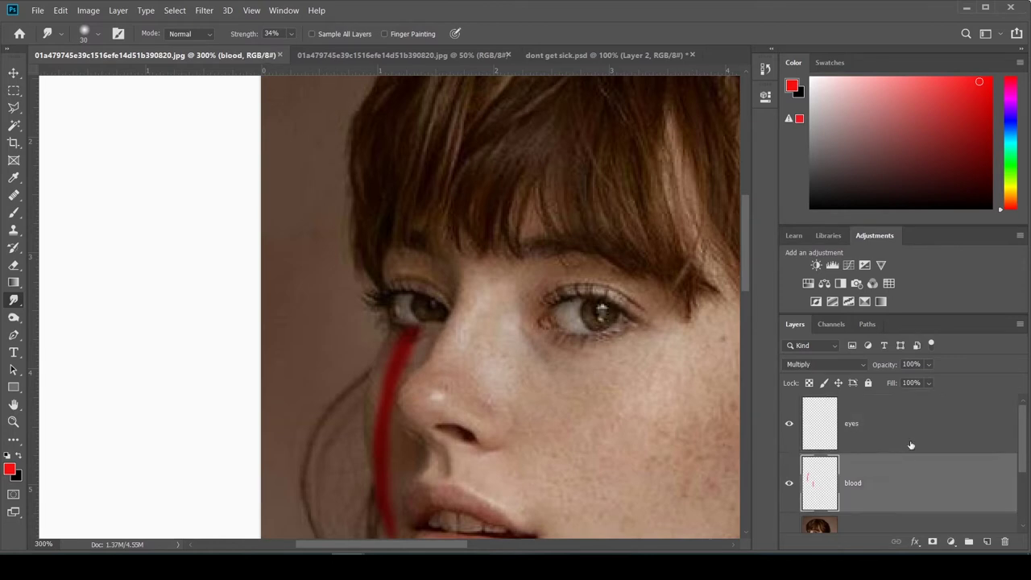
{"action": "left_click", "coordinate": [875, 437]}
Paint the near eye's iris white on the eyes layer with a soft 20 px brush
{"action": "left_click", "coordinate": [14, 212]}
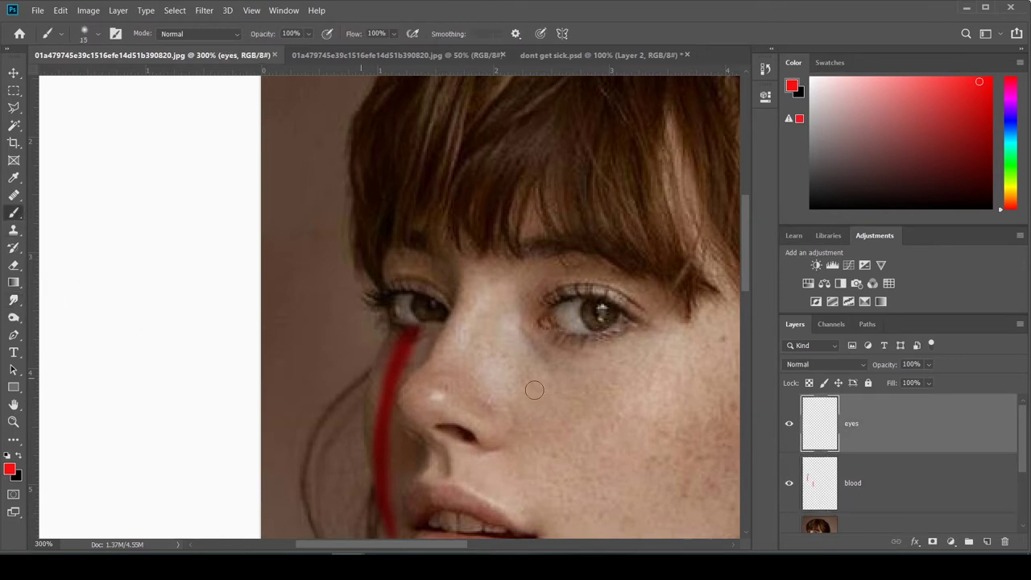
{"action": "left_click", "coordinate": [12, 422]}
{"action": "left_click", "coordinate": [563, 341]}
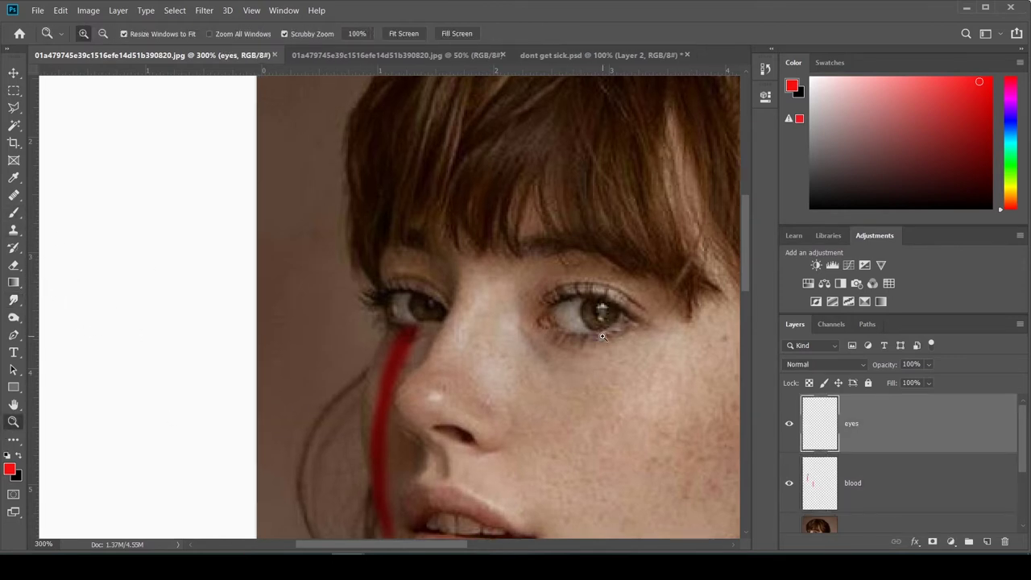
{"action": "left_click", "coordinate": [562, 341]}
{"action": "left_click_drag", "start_coordinate": [562, 341], "coordinate": [343, 354]}
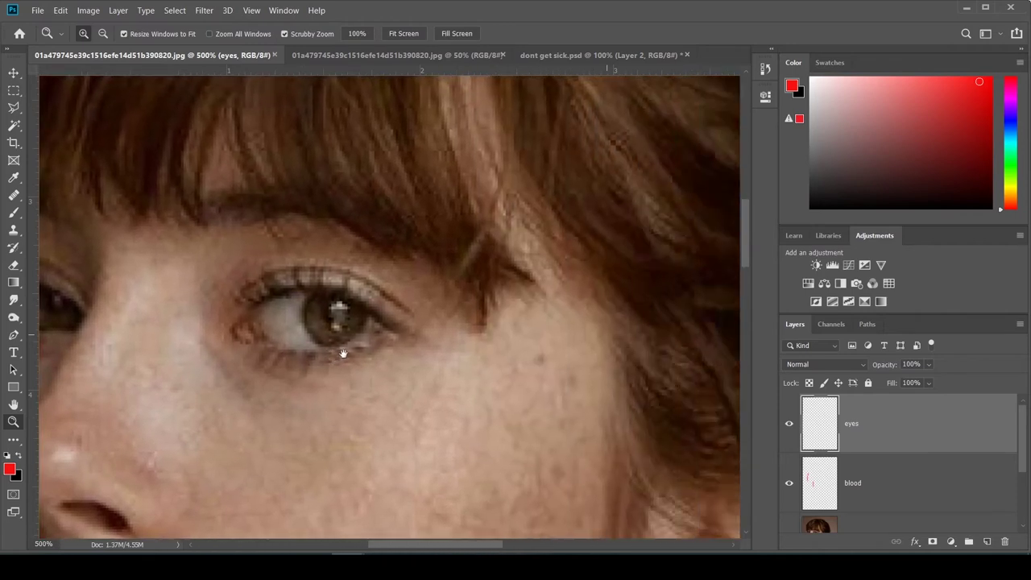
{"action": "left_click", "coordinate": [336, 333]}
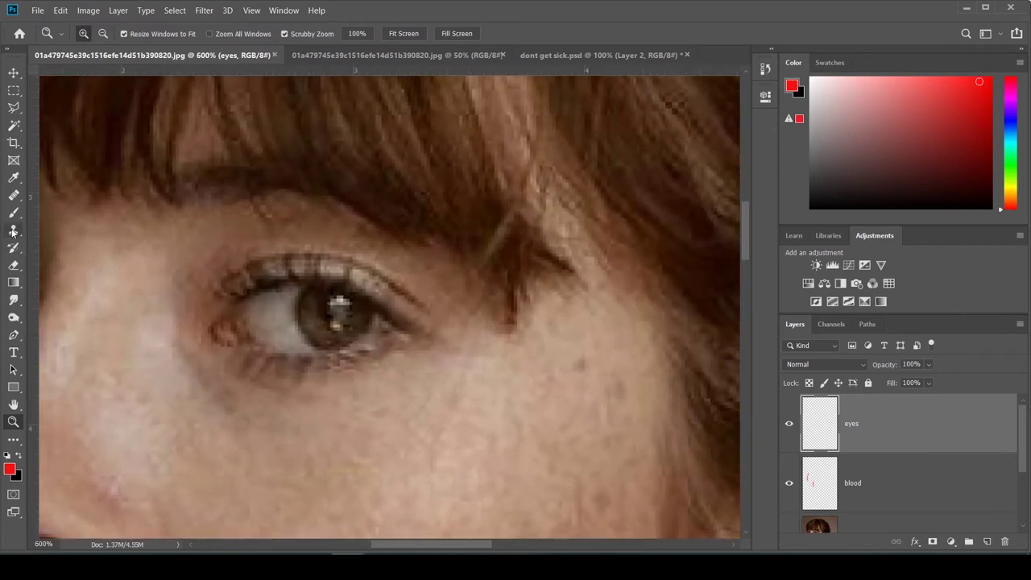
{"action": "left_click", "coordinate": [9, 455]}
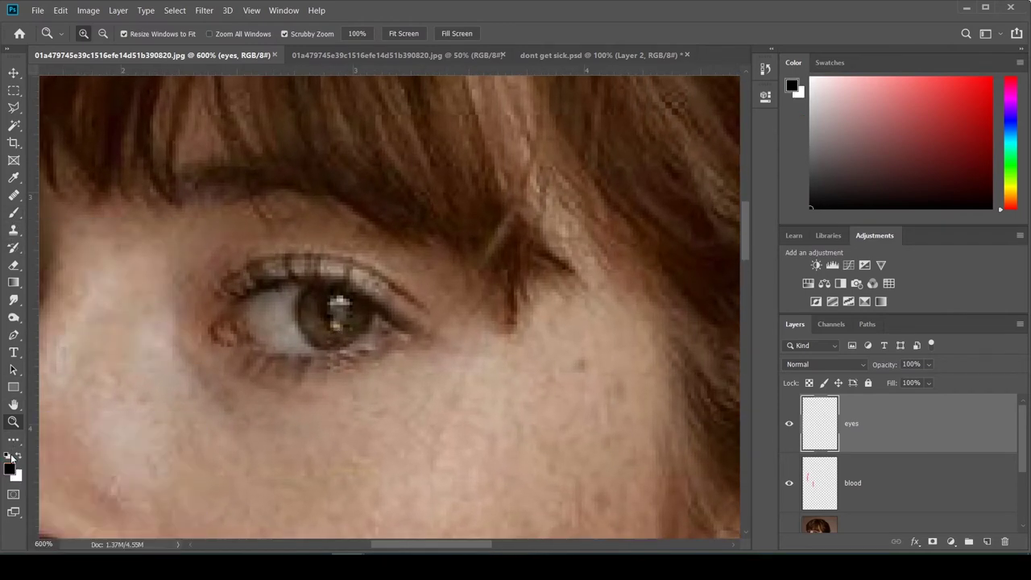
{"action": "left_click", "coordinate": [17, 456]}
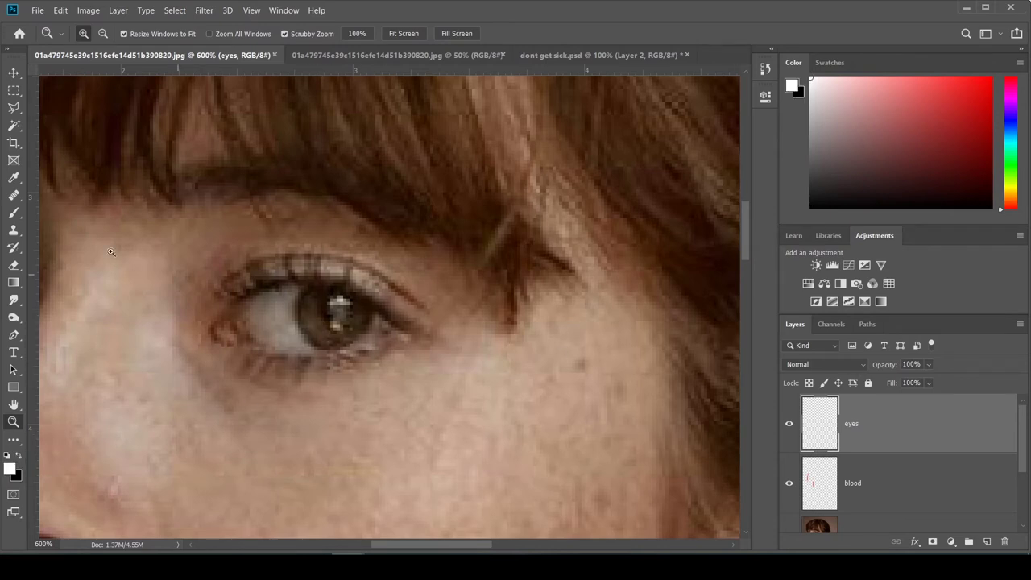
{"action": "left_click", "coordinate": [11, 213]}
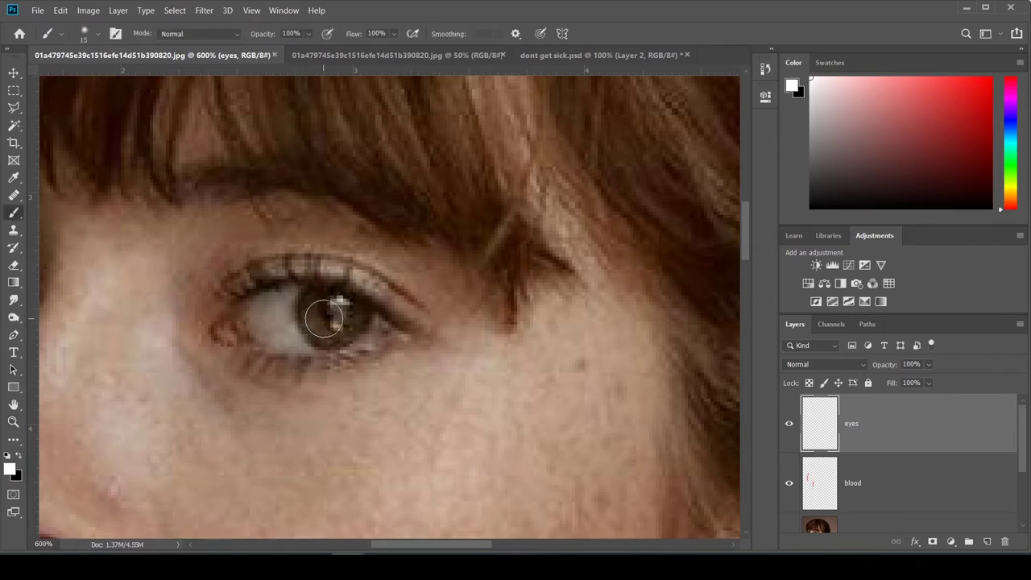
{"action": "key", "text": "bracketright"}
{"action": "left_click", "coordinate": [330, 319]}
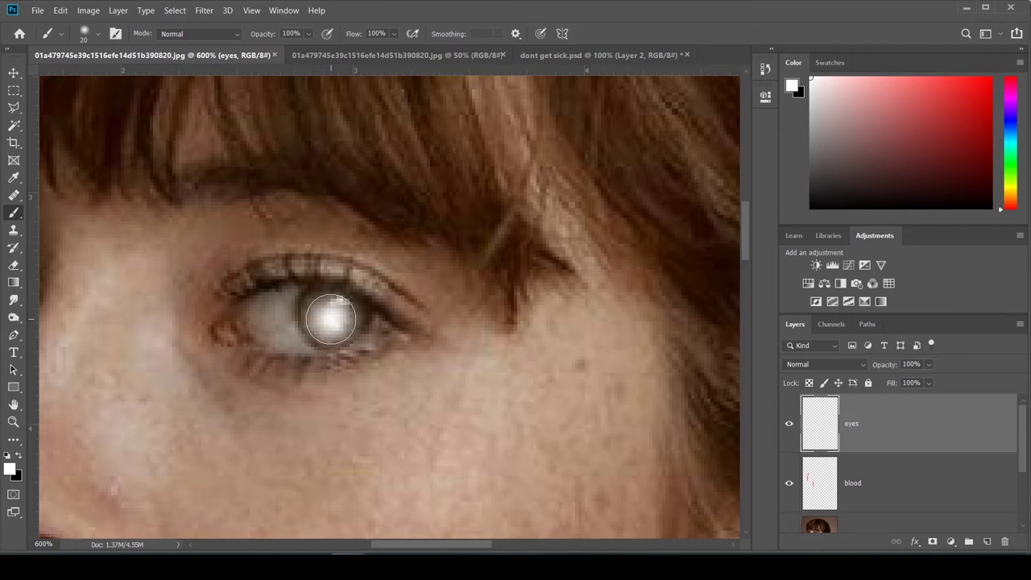
{"action": "left_click", "coordinate": [330, 319]}
Paint the far eye's iris white with the soft brush reduced to 15 px
{"action": "left_click_drag", "start_coordinate": [230, 333], "coordinate": [608, 444]}
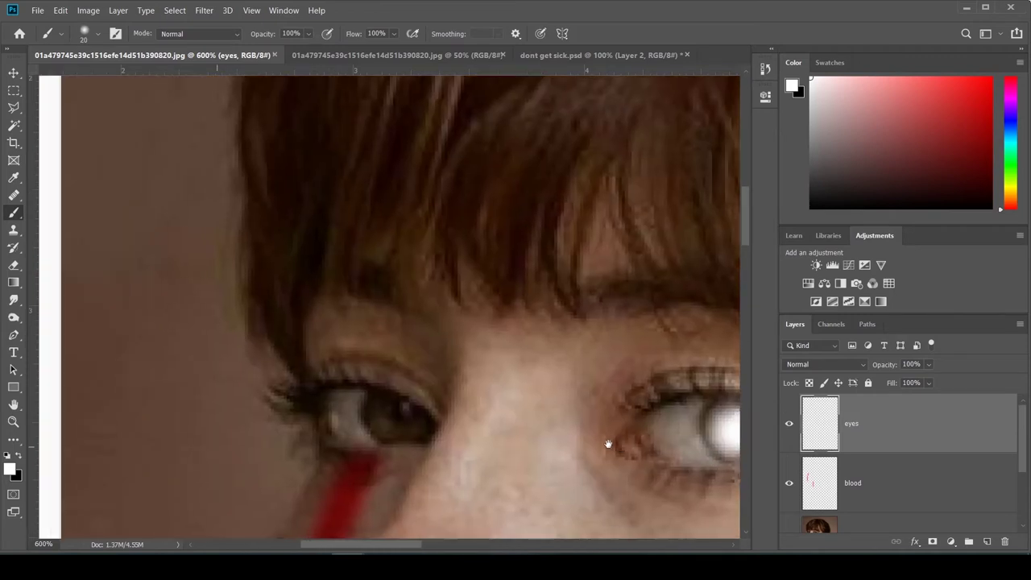
{"action": "key", "text": "bracketleft"}
{"action": "left_click", "coordinate": [394, 419]}
{"action": "left_click", "coordinate": [394, 419]}
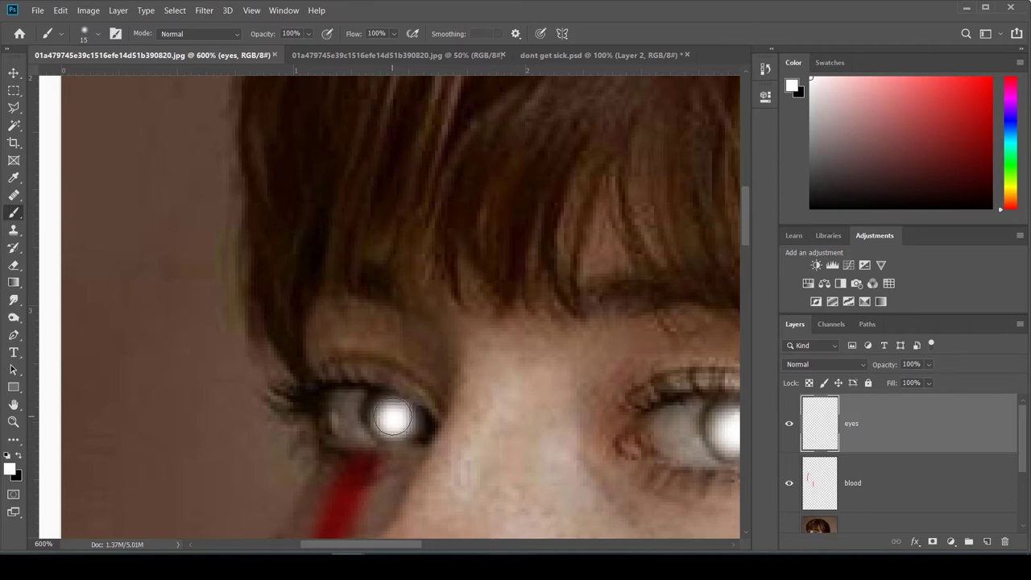
{"action": "left_click", "coordinate": [390, 416]}
Fit the whole portrait in view and set the eyes layer's opacity to 51%
{"action": "left_click", "coordinate": [13, 421]}
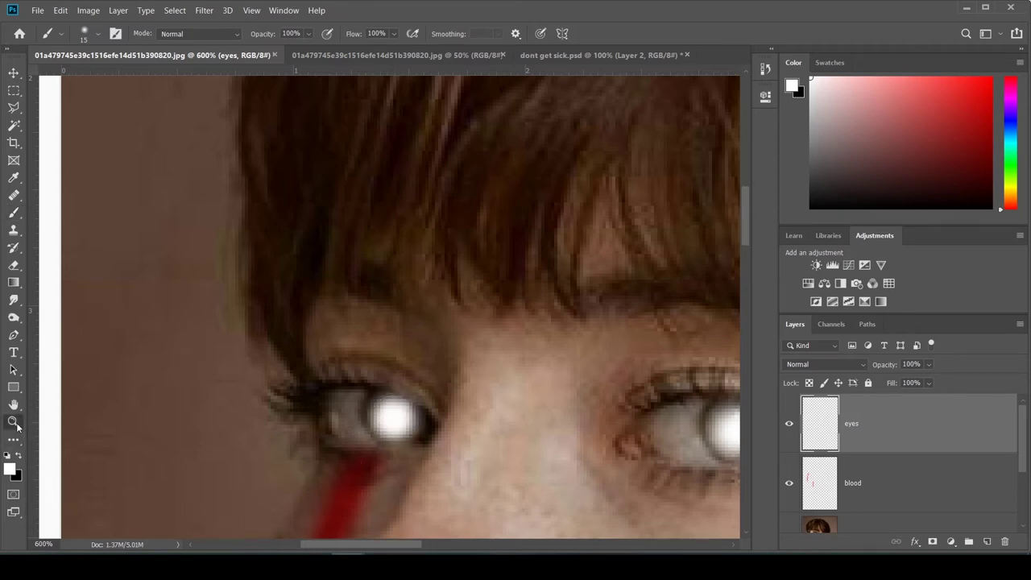
{"action": "left_click", "coordinate": [404, 33]}
{"action": "key", "text": "5"}
{"action": "key", "text": "1"}
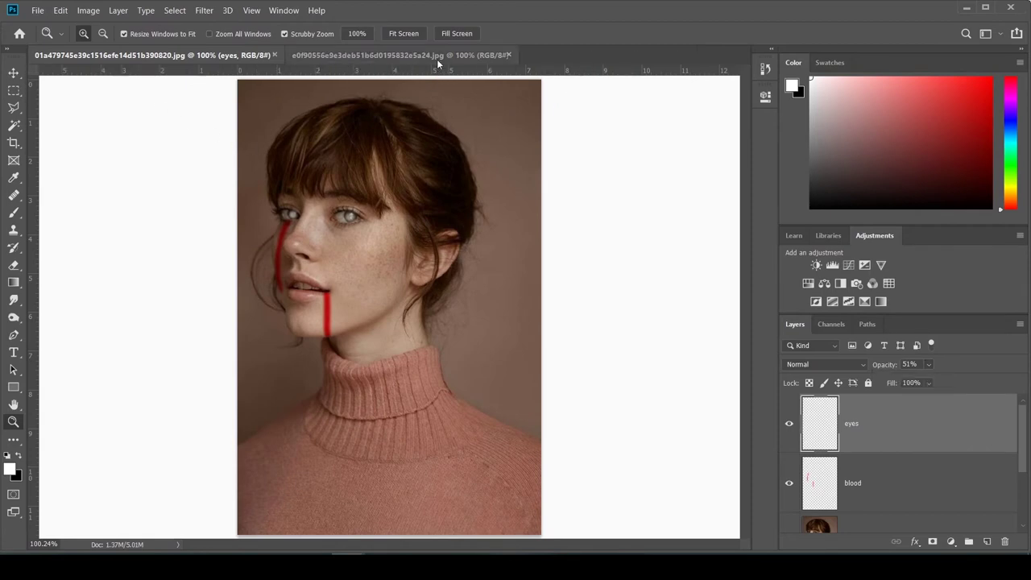
Float the black crumpled-fabric image in its own window, copy it into the portrait as a new top layer and minimize the source window
{"action": "left_click_drag", "start_coordinate": [436, 58], "coordinate": [443, 92]}
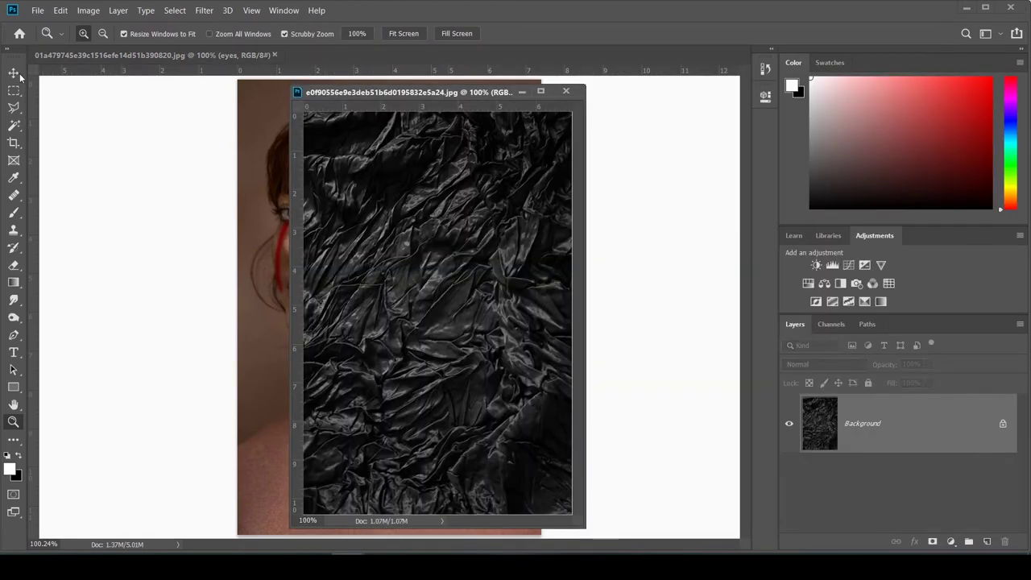
{"action": "key", "text": "v"}
{"action": "left_click_drag", "start_coordinate": [377, 226], "coordinate": [272, 267]}
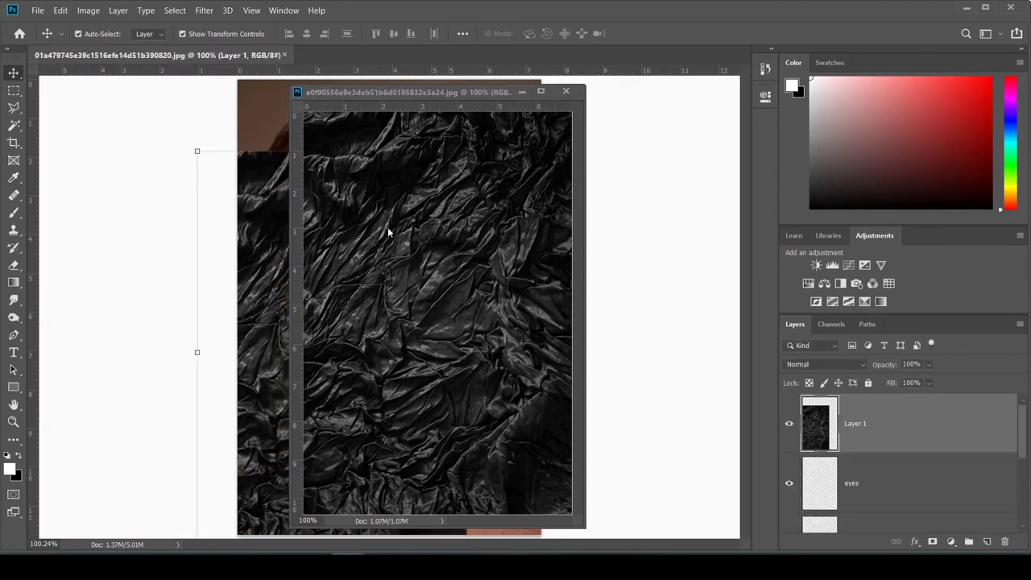
{"action": "left_click", "coordinate": [520, 92]}
Align the fabric texture with the portrait's upper-left corner and scale it to 112.61% so it covers the whole image
{"action": "left_click_drag", "start_coordinate": [379, 272], "coordinate": [395, 253]}
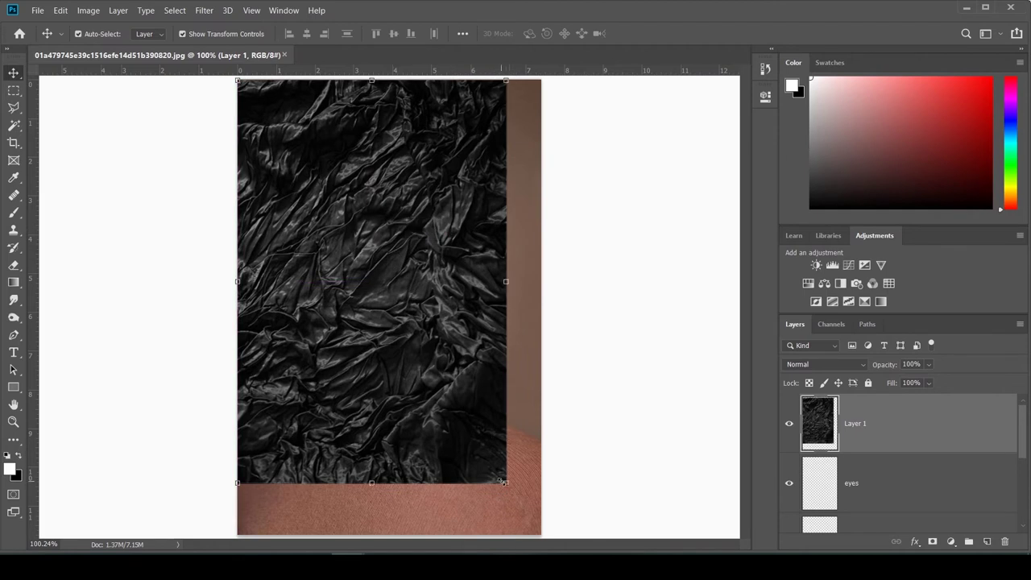
{"action": "key", "text": "ctrl+t"}
{"action": "left_click_drag", "start_coordinate": [506, 483], "coordinate": [541, 533]}
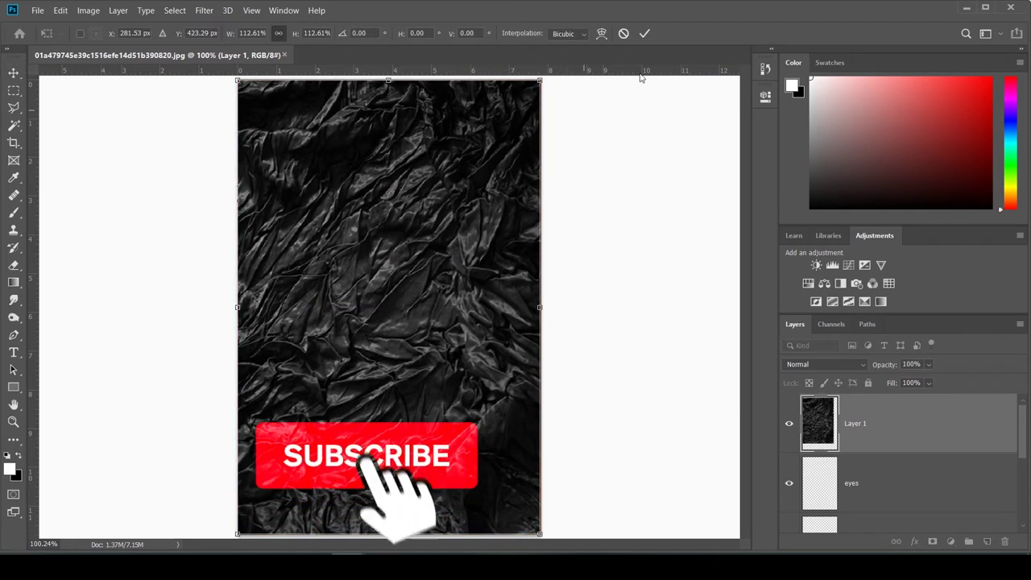
{"action": "left_click", "coordinate": [644, 33]}
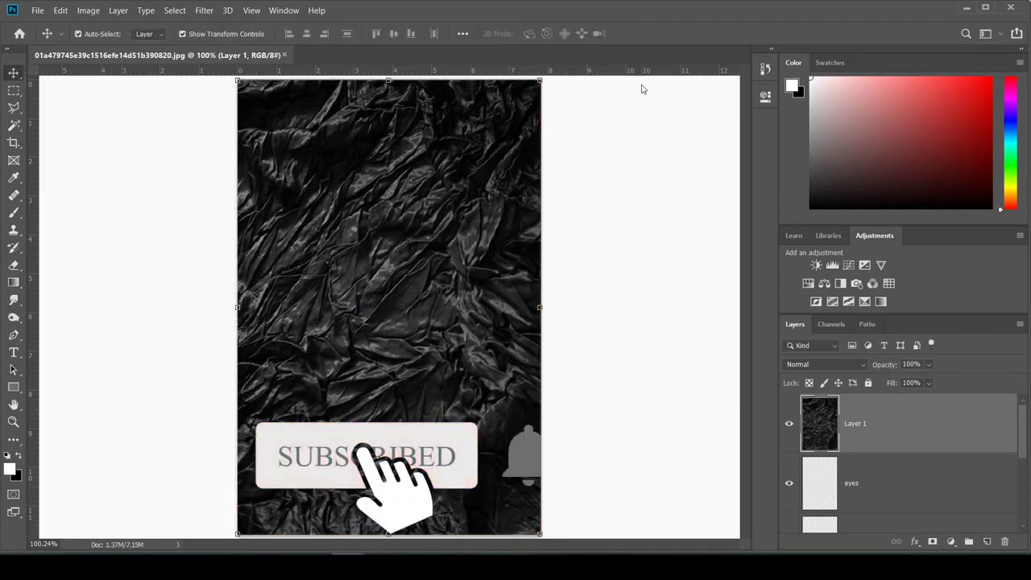
Set the fabric texture layer's blend mode to Screen and its opacity to 60%
{"action": "left_click", "coordinate": [839, 368]}
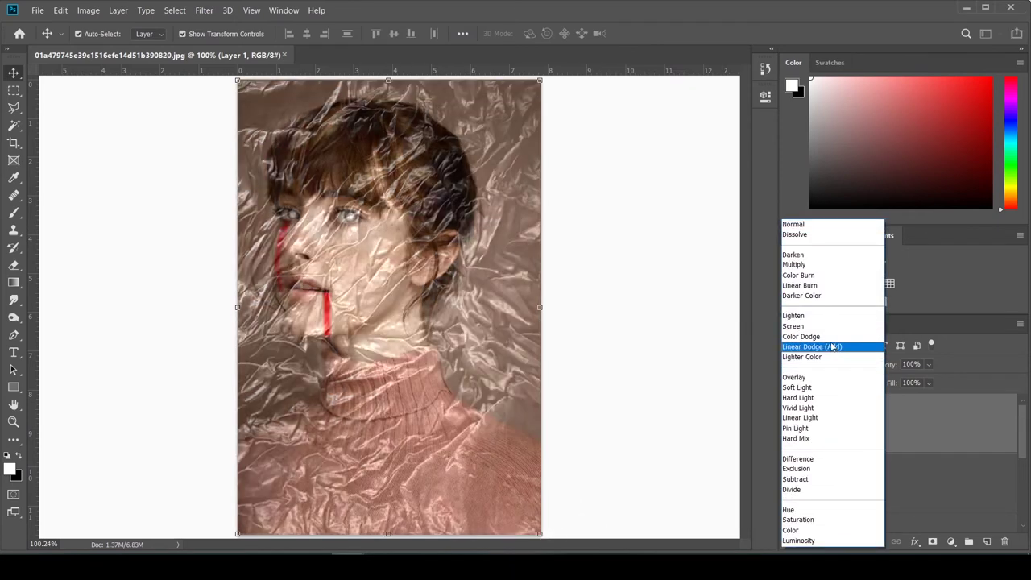
{"action": "left_click", "coordinate": [809, 325]}
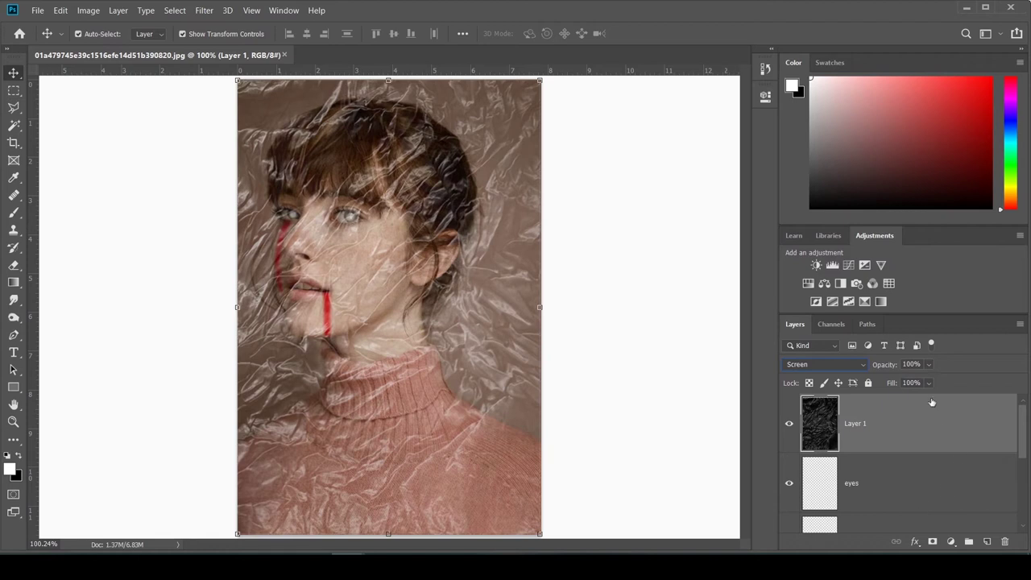
{"action": "left_click", "coordinate": [928, 364]}
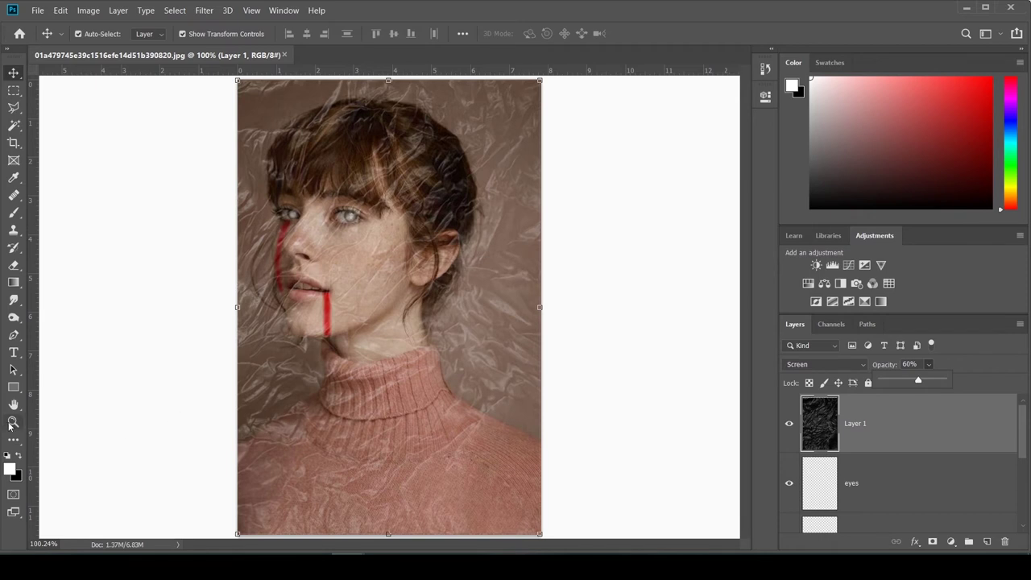
Add a Vibrance adjustment layer between the eyes layer and the texture layer, with vibrance raised to about +41
{"action": "left_click", "coordinate": [951, 542]}
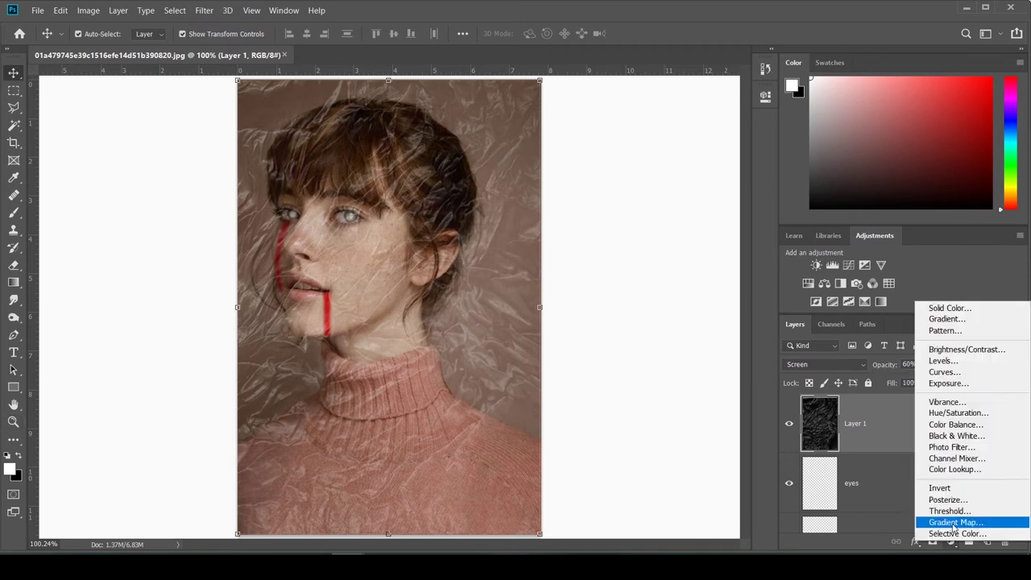
{"action": "left_click", "coordinate": [946, 402]}
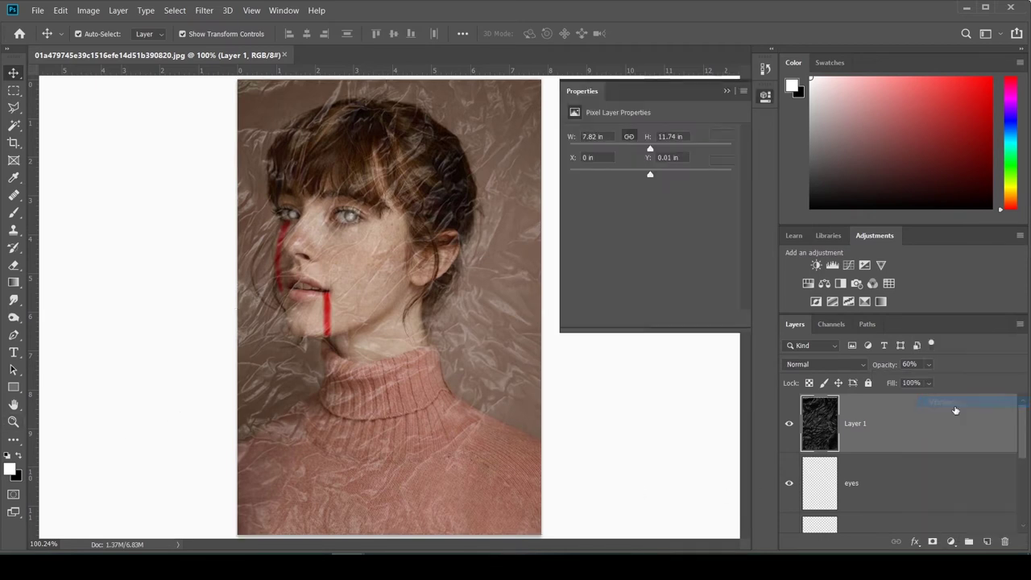
{"action": "left_click_drag", "start_coordinate": [940, 438], "coordinate": [921, 420]}
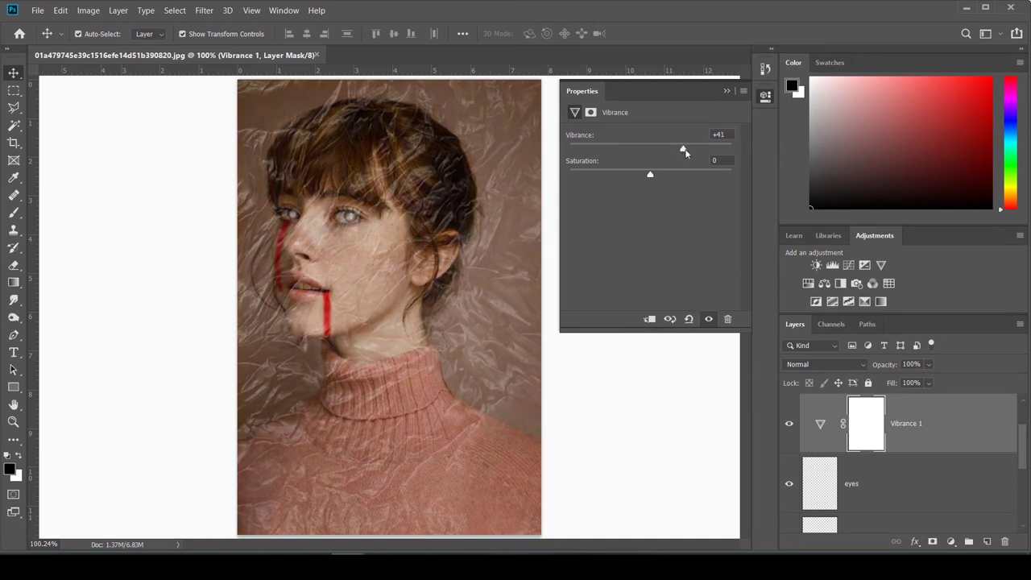
{"action": "left_click_drag", "start_coordinate": [685, 152], "coordinate": [689, 151]}
{"action": "left_click", "coordinate": [726, 92]}
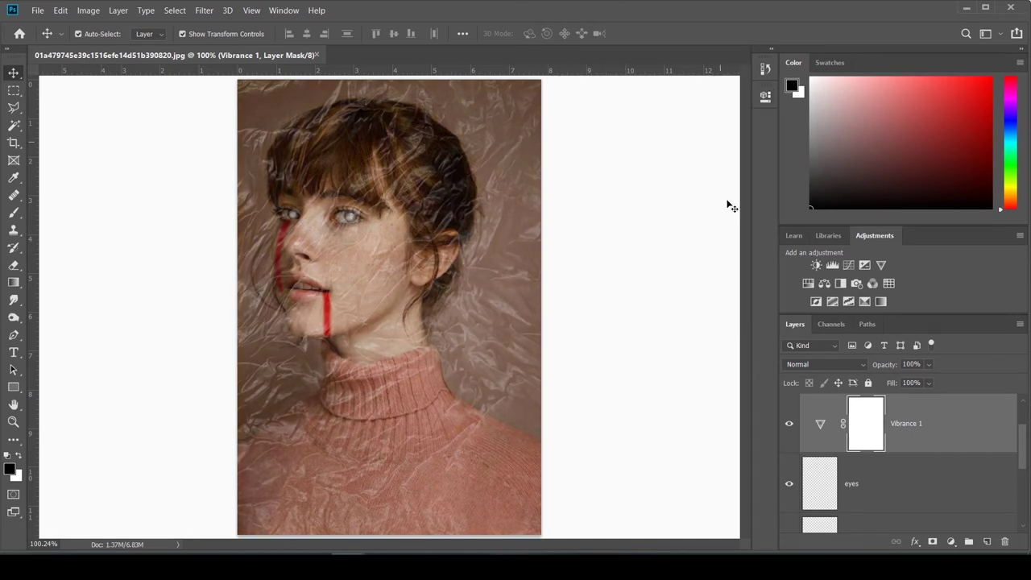
Add a Brightness/Contrast adjustment layer above the Vibrance layer with brightness set to -26
{"action": "left_click", "coordinate": [952, 543]}
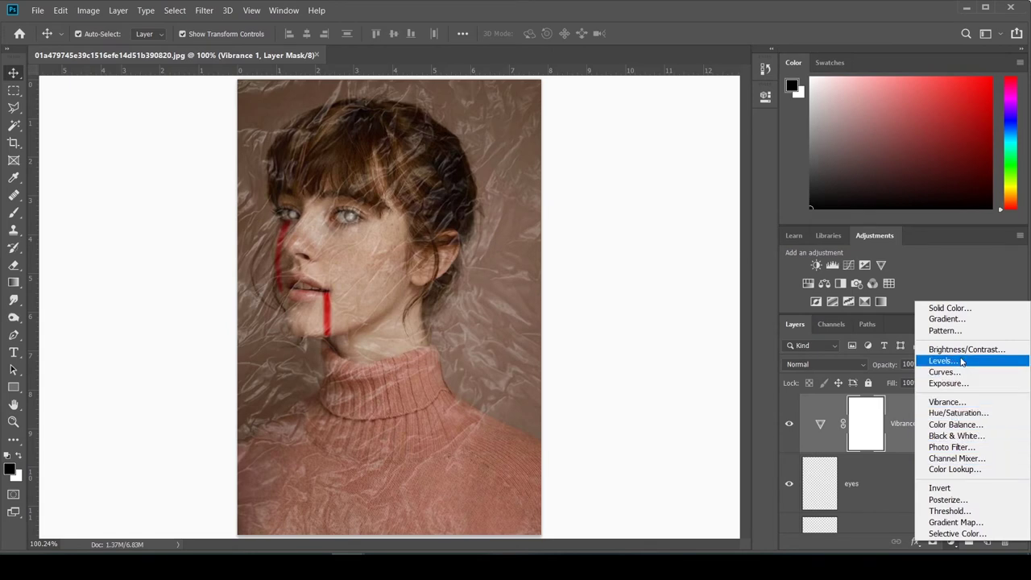
{"action": "left_click", "coordinate": [964, 349]}
{"action": "left_click_drag", "start_coordinate": [666, 173], "coordinate": [633, 173]}
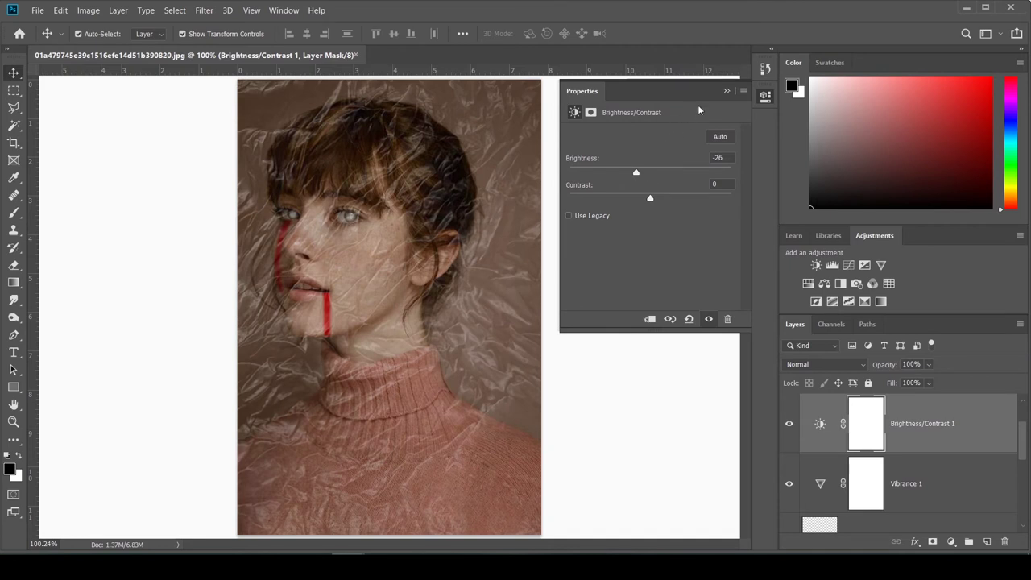
{"action": "left_click", "coordinate": [725, 91]}
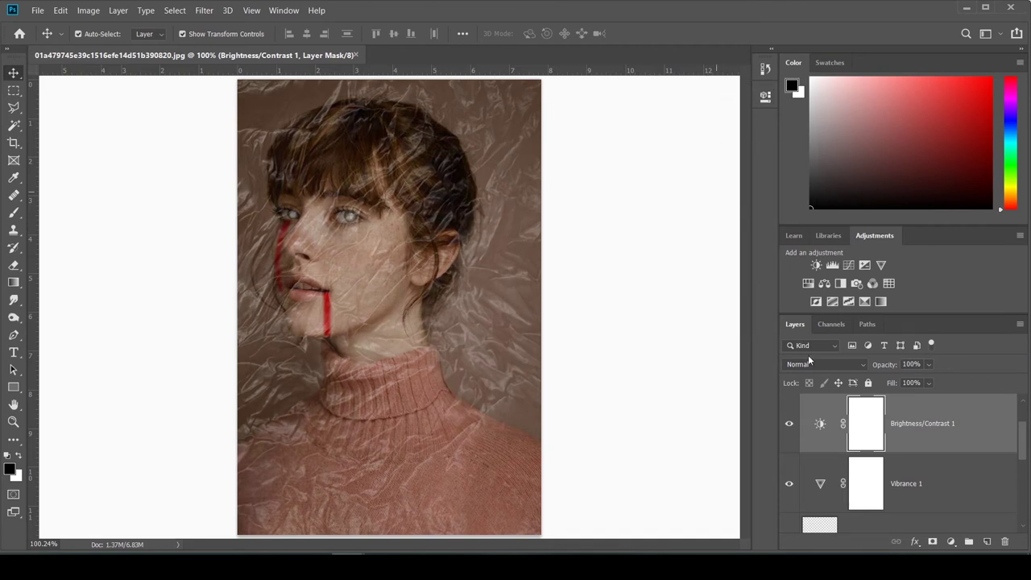
Hide the fabric texture layer so only the adjusted portrait shows
{"action": "scroll", "coordinate": [903, 489], "scroll_direction": "up", "scroll_amount": 1}
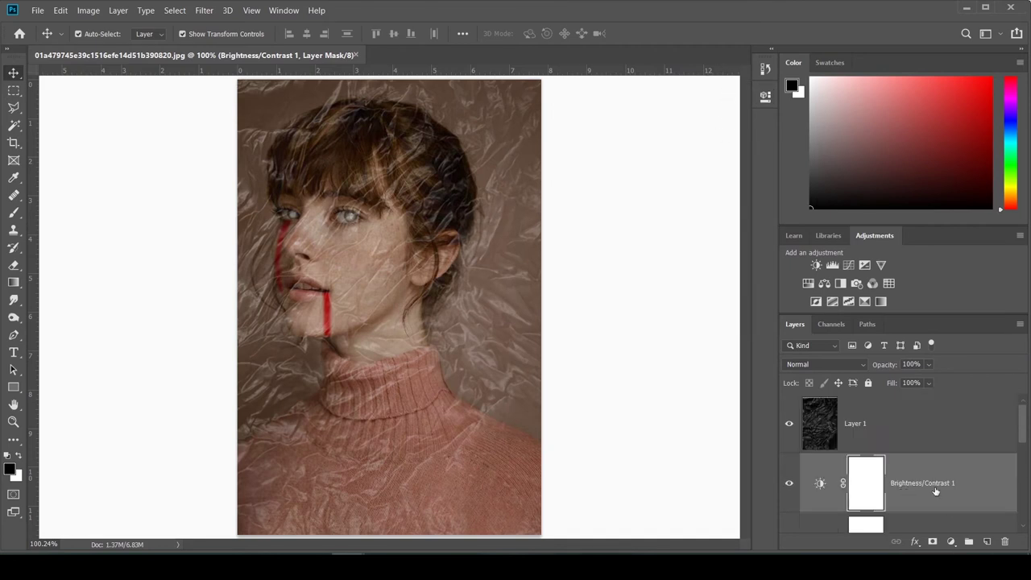
{"action": "scroll", "coordinate": [935, 491], "scroll_direction": "down", "scroll_amount": 2}
{"action": "scroll", "coordinate": [935, 491], "scroll_direction": "up", "scroll_amount": 2}
{"action": "left_click", "coordinate": [792, 427]}
{"action": "left_click", "coordinate": [260, 304]}
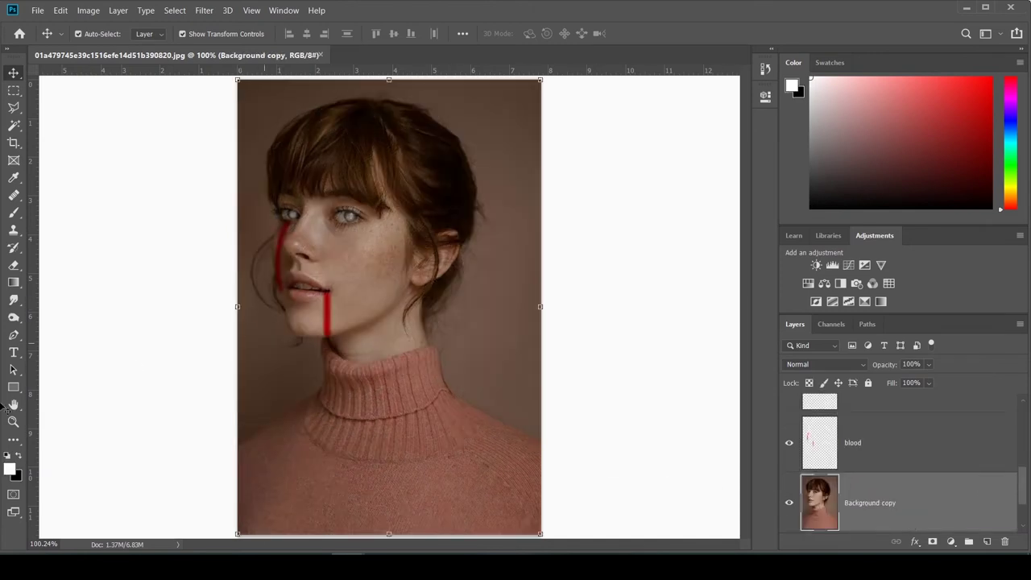
Narrow the blood streak below the mouth on the blood layer using the Smudge tool at 34% strength, size 30
{"action": "left_click", "coordinate": [13, 421]}
{"action": "left_click_drag", "start_coordinate": [334, 335], "coordinate": [307, 353]}
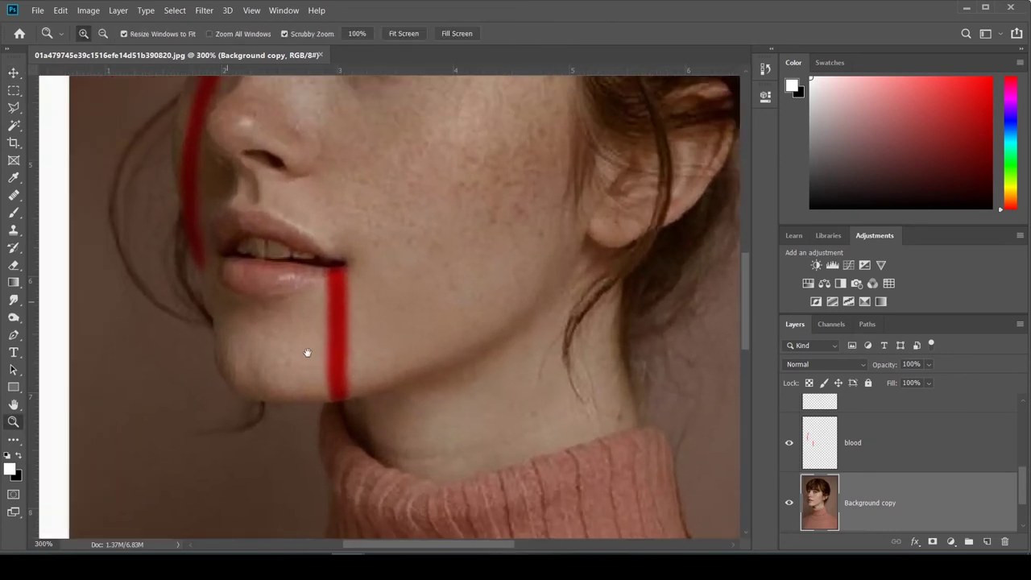
{"action": "left_click", "coordinate": [14, 301]}
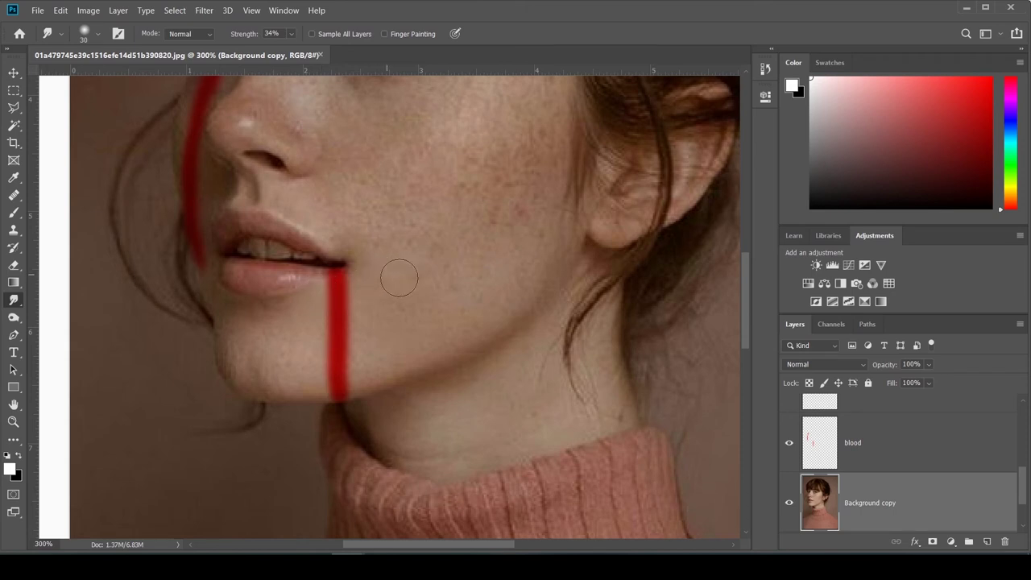
{"action": "left_click", "coordinate": [919, 443]}
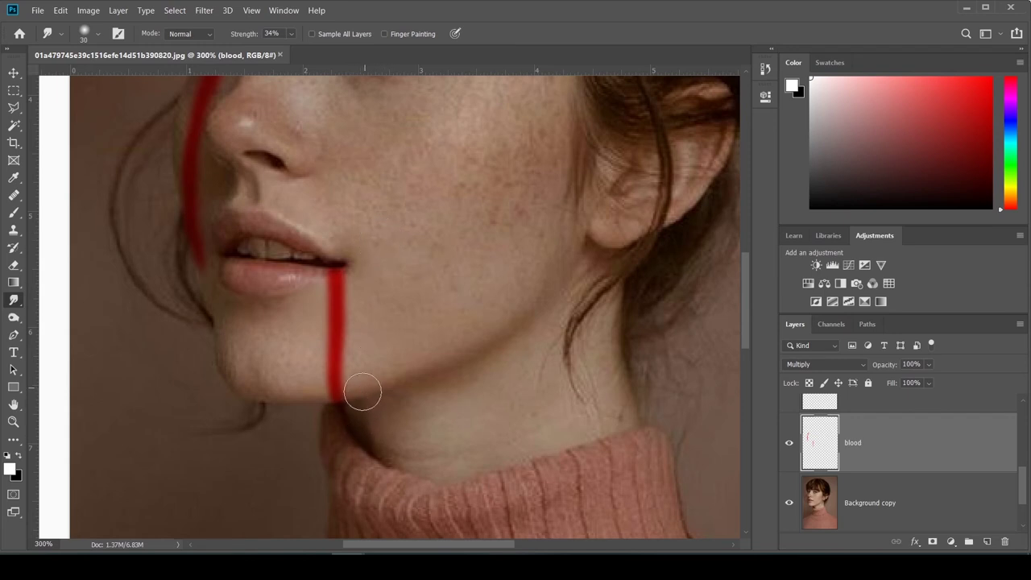
Smudge along the blood streak running down from the far eye, then fit the whole portrait in view
{"action": "left_click_drag", "start_coordinate": [265, 292], "coordinate": [394, 468]}
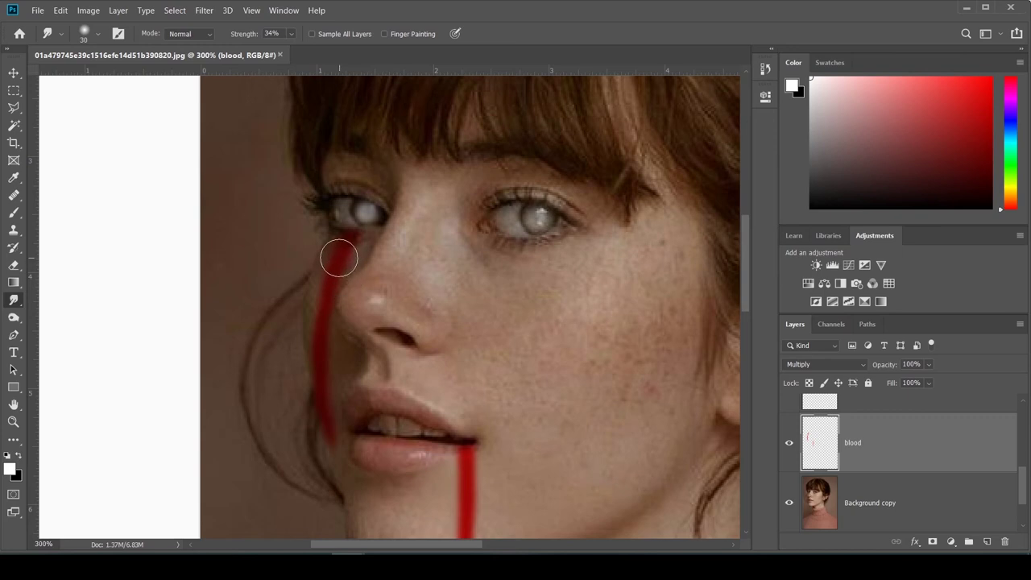
{"action": "mouse_move", "coordinate": [345, 244]}
{"action": "left_mouse_down"}
{"action": "mouse_move", "coordinate": [327, 306]}
{"action": "mouse_move", "coordinate": [326, 280]}
{"action": "mouse_move", "coordinate": [317, 320]}
{"action": "mouse_move", "coordinate": [326, 277]}
{"action": "mouse_move", "coordinate": [310, 330]}
{"action": "mouse_move", "coordinate": [312, 351]}
{"action": "mouse_move", "coordinate": [319, 298]}
{"action": "mouse_move", "coordinate": [310, 339]}
{"action": "mouse_move", "coordinate": [311, 351]}
{"action": "mouse_move", "coordinate": [317, 318]}
{"action": "mouse_move", "coordinate": [318, 375]}
{"action": "mouse_move", "coordinate": [312, 341]}
{"action": "mouse_move", "coordinate": [307, 379]}
{"action": "mouse_move", "coordinate": [326, 443]}
{"action": "left_mouse_up"}
{"action": "left_click", "coordinate": [13, 421]}
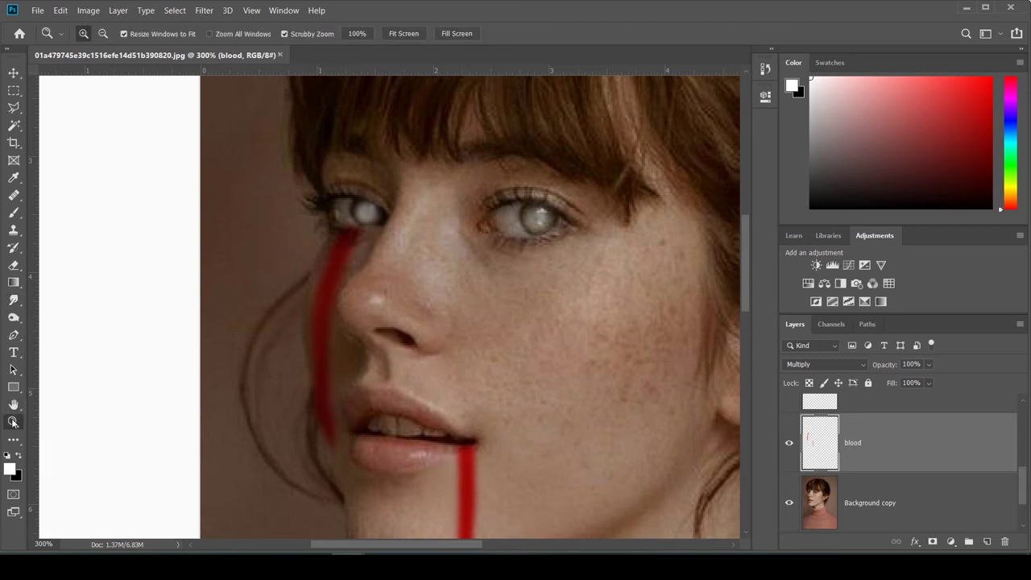
{"action": "left_click", "coordinate": [401, 34]}
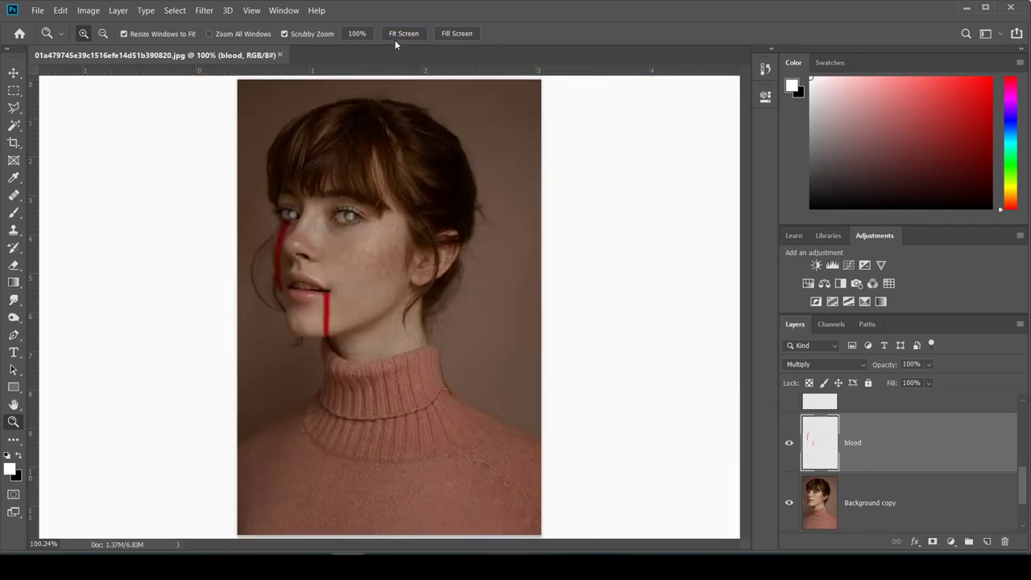
Smudge the far eye's blood streak again into a thinner, tapered trail, working close up at 300%
{"action": "left_click", "coordinate": [295, 237]}
{"action": "left_click", "coordinate": [172, 261]}
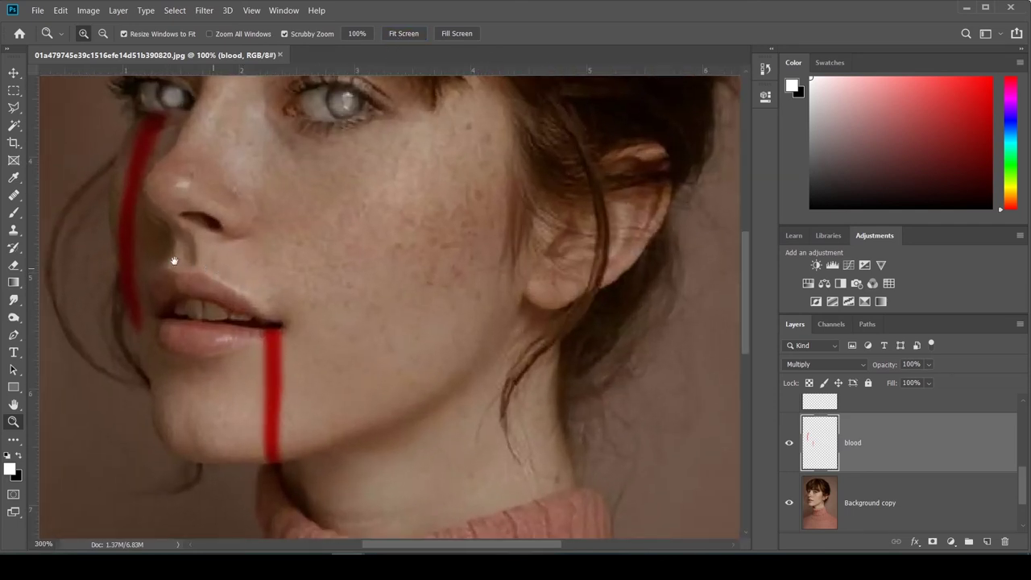
{"action": "left_click_drag", "start_coordinate": [172, 260], "coordinate": [273, 330]}
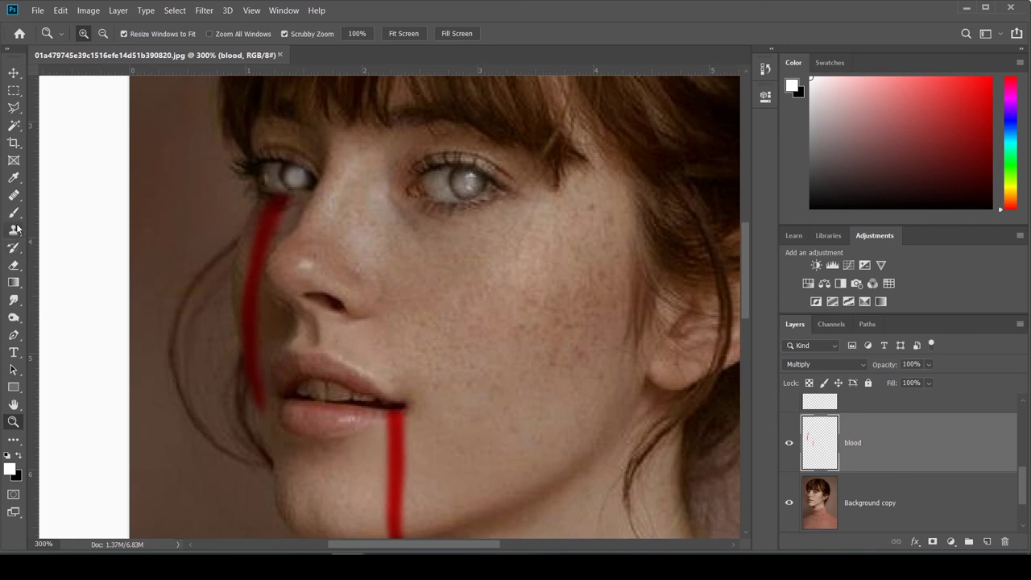
{"action": "left_click", "coordinate": [15, 300]}
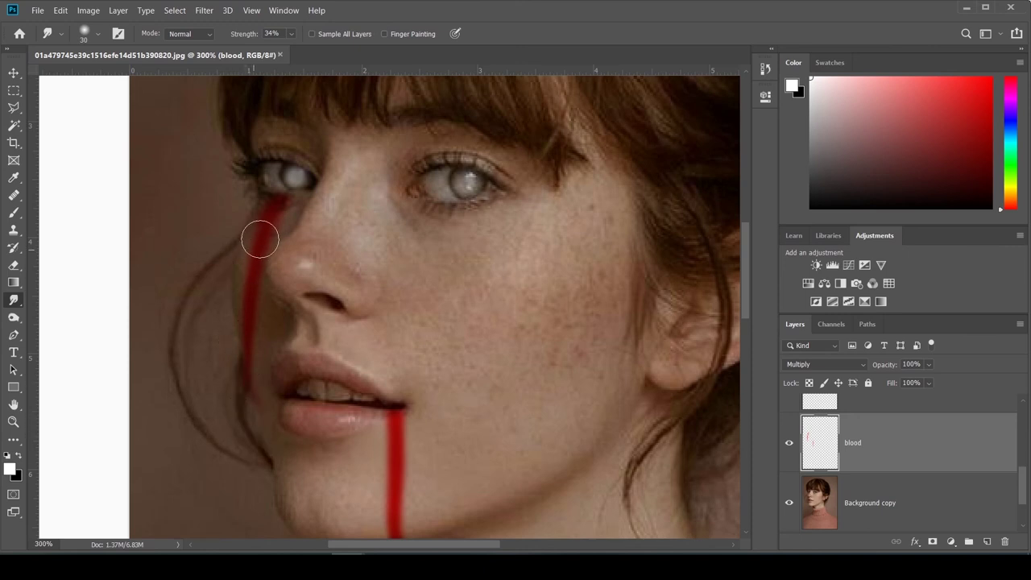
{"action": "mouse_move", "coordinate": [265, 239]}
{"action": "left_mouse_down"}
{"action": "mouse_move", "coordinate": [287, 210]}
{"action": "mouse_move", "coordinate": [282, 220]}
{"action": "mouse_move", "coordinate": [280, 146]}
{"action": "mouse_move", "coordinate": [275, 189]}
{"action": "left_mouse_up"}
{"action": "left_click", "coordinate": [13, 421]}
{"action": "left_click", "coordinate": [402, 33]}
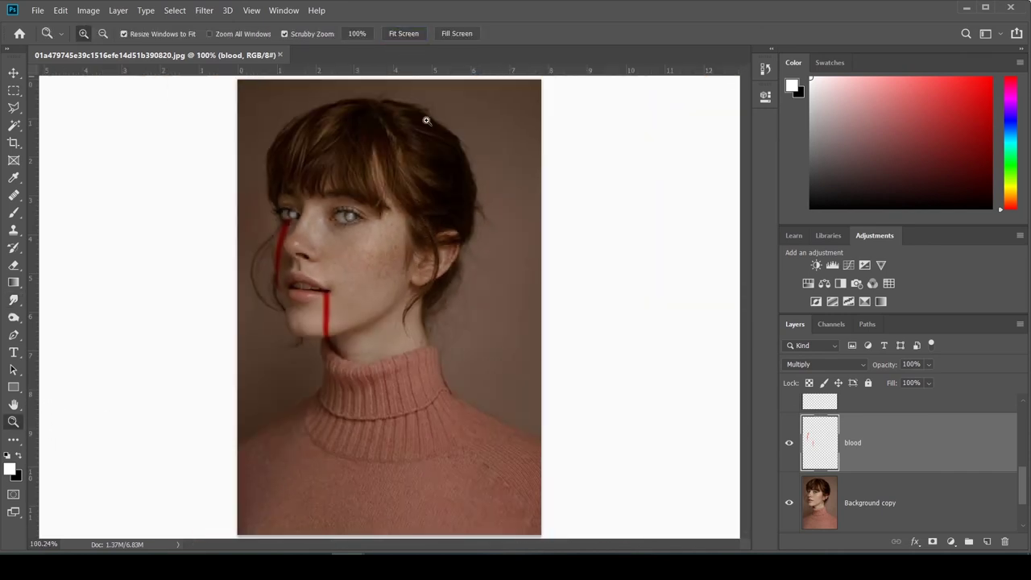
Duplicate the blood layer with the copy's blend mode set to Divide, and show the fabric texture layer again
{"action": "left_click_drag", "start_coordinate": [939, 456], "coordinate": [987, 541]}
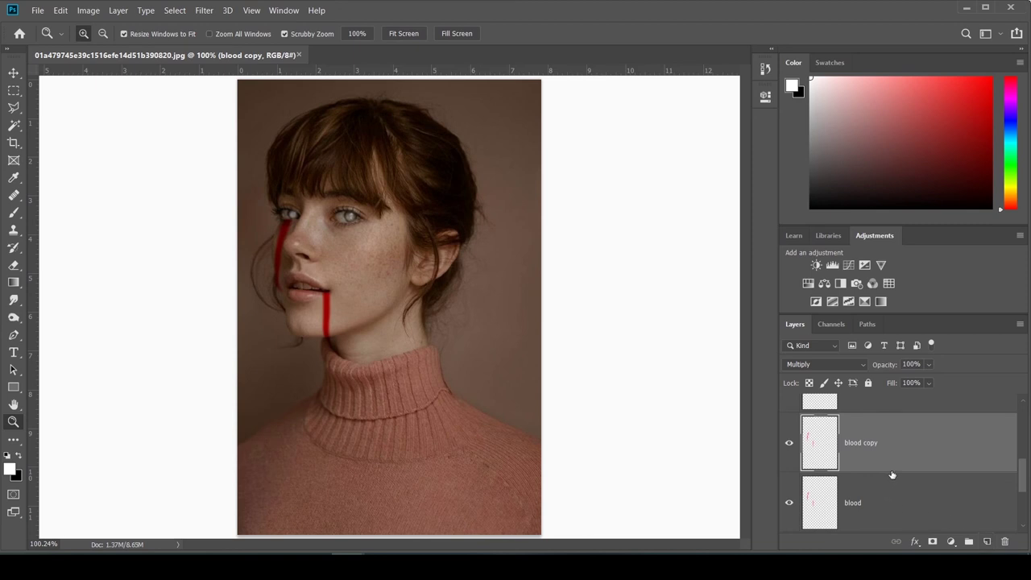
{"action": "left_click", "coordinate": [845, 366]}
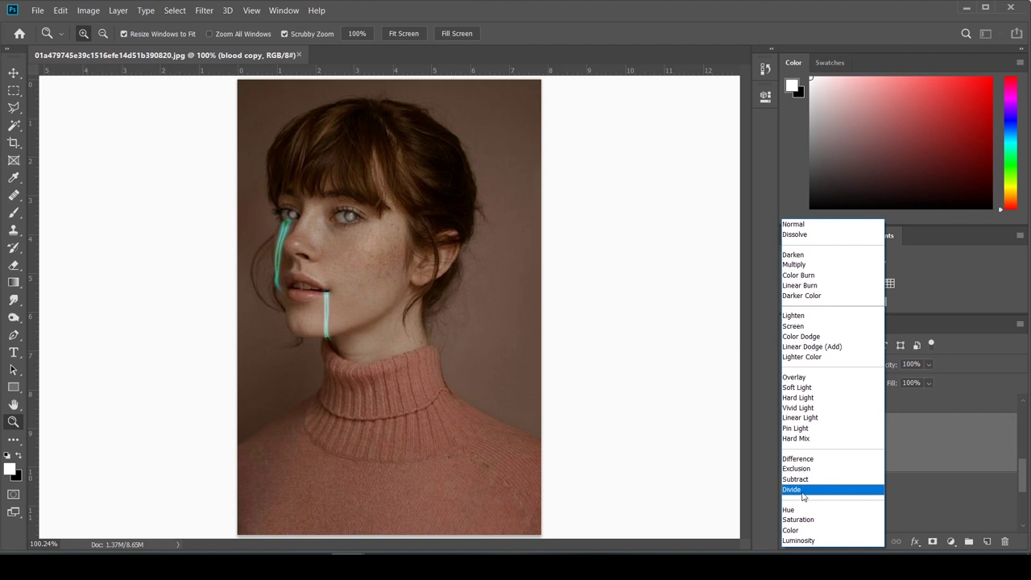
{"action": "left_click", "coordinate": [802, 493]}
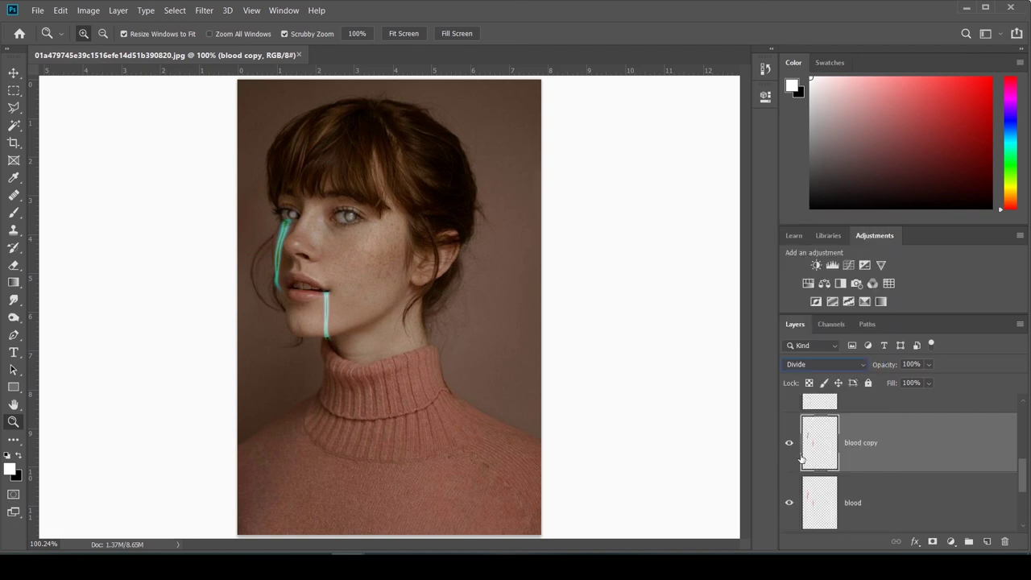
{"action": "scroll", "coordinate": [801, 457], "scroll_direction": "up", "scroll_amount": 4}
{"action": "left_click", "coordinate": [790, 425]}
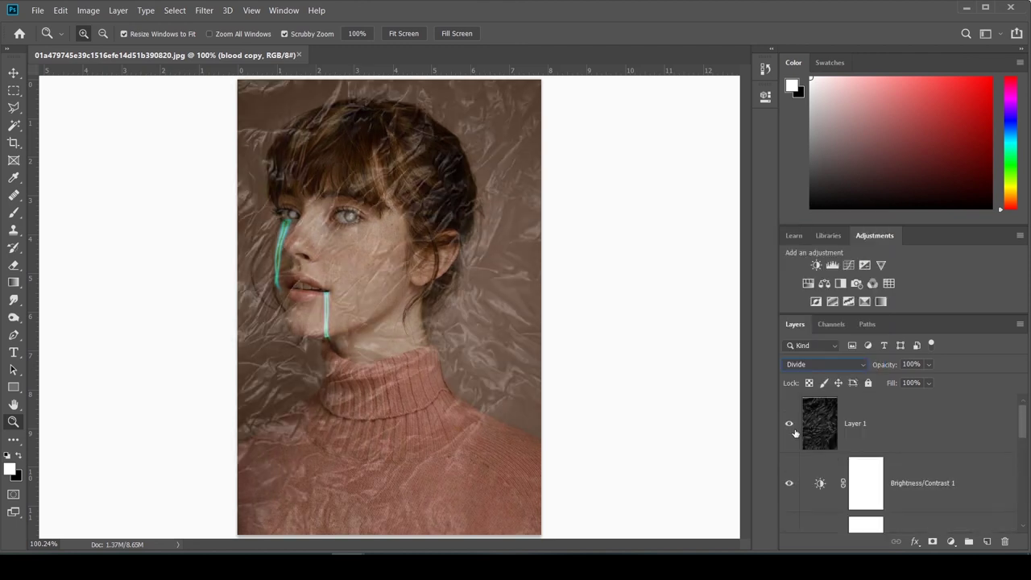